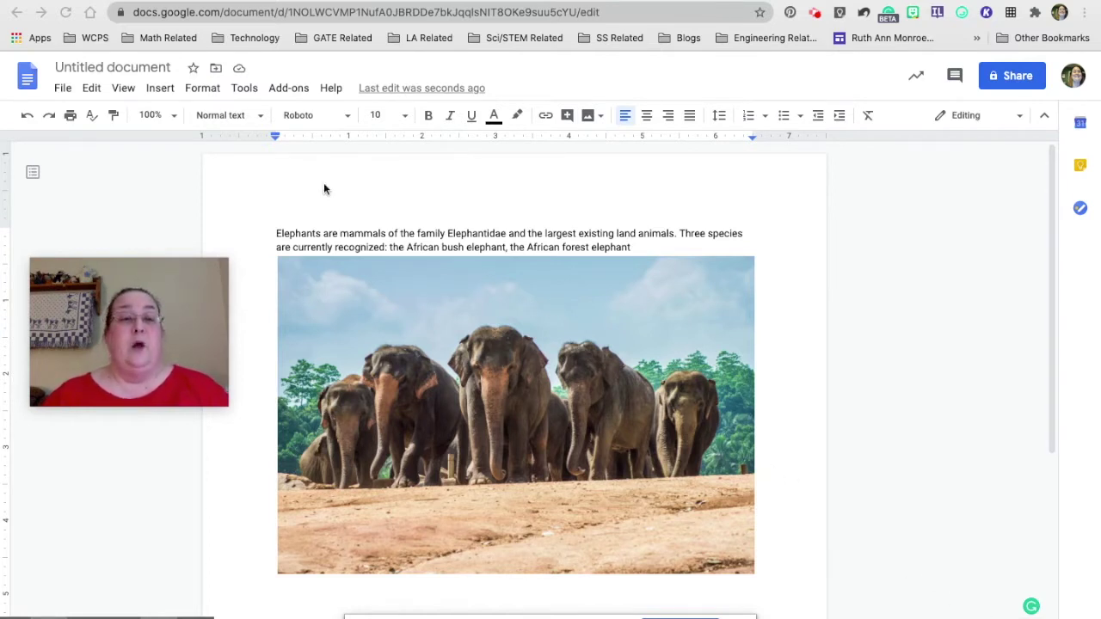
- Open Explore for the elephant document and search the web for "type of elephants"
click(243, 88)
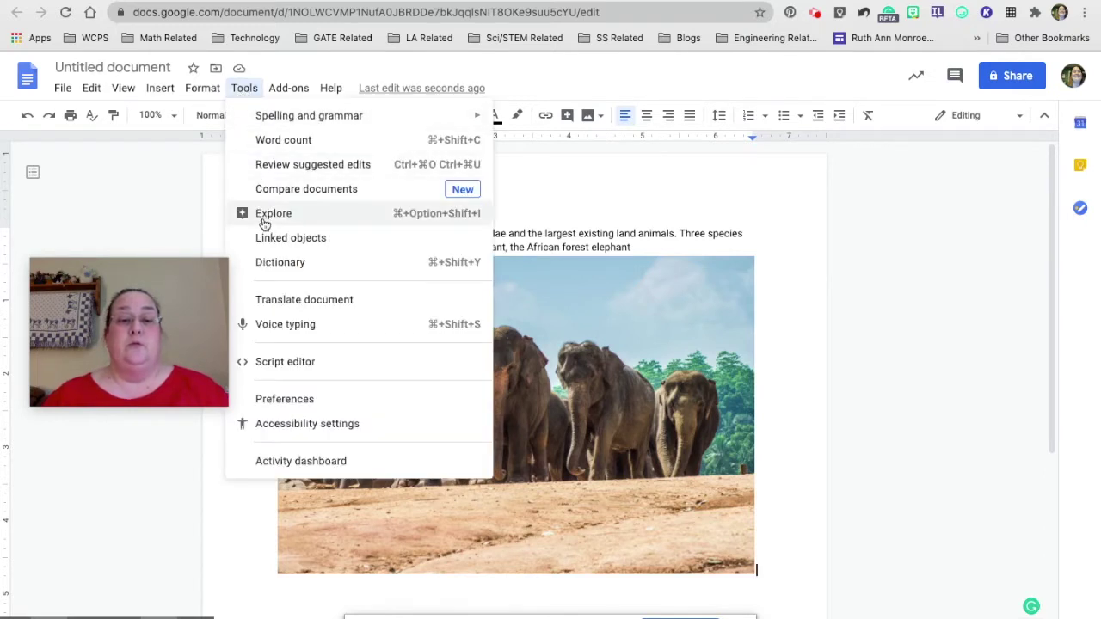
key(super+alt+shift+i)
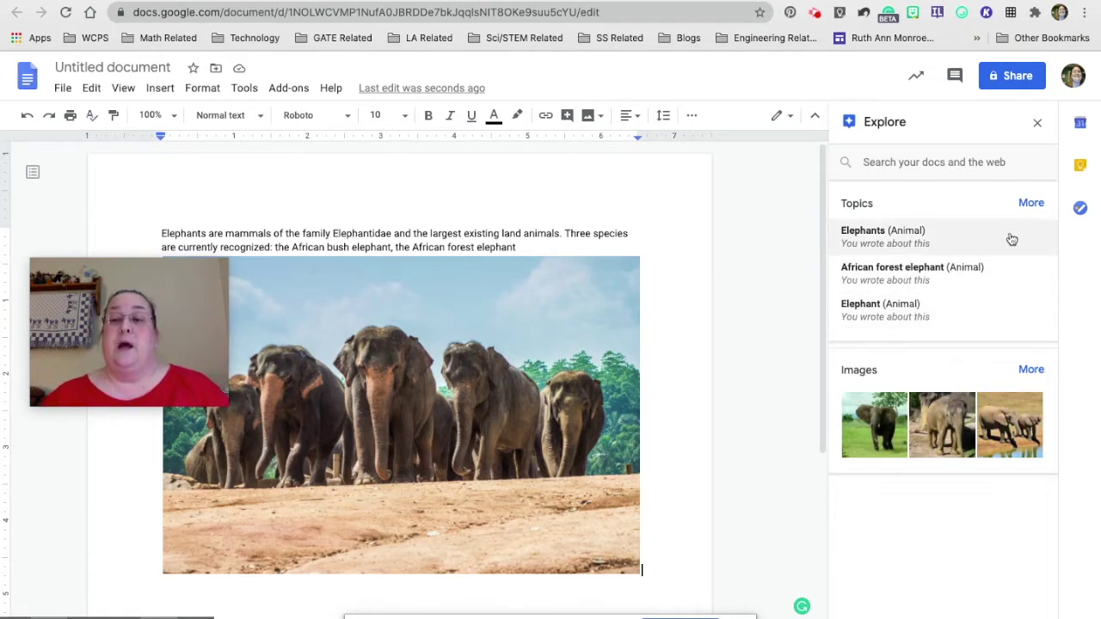
mouse_move(864, 432)
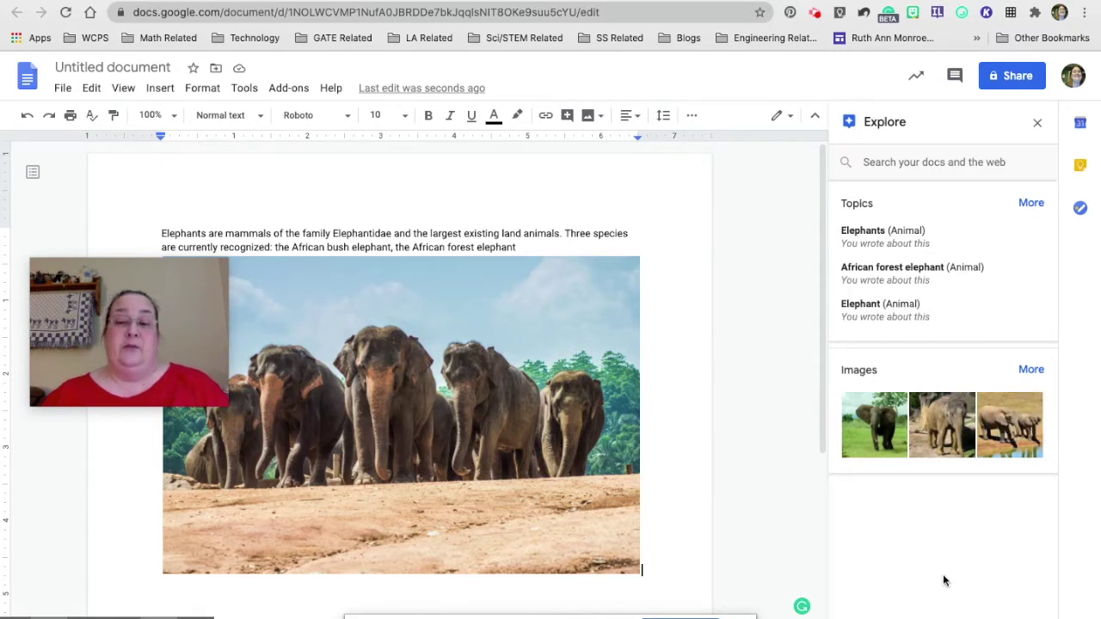
click(869, 162)
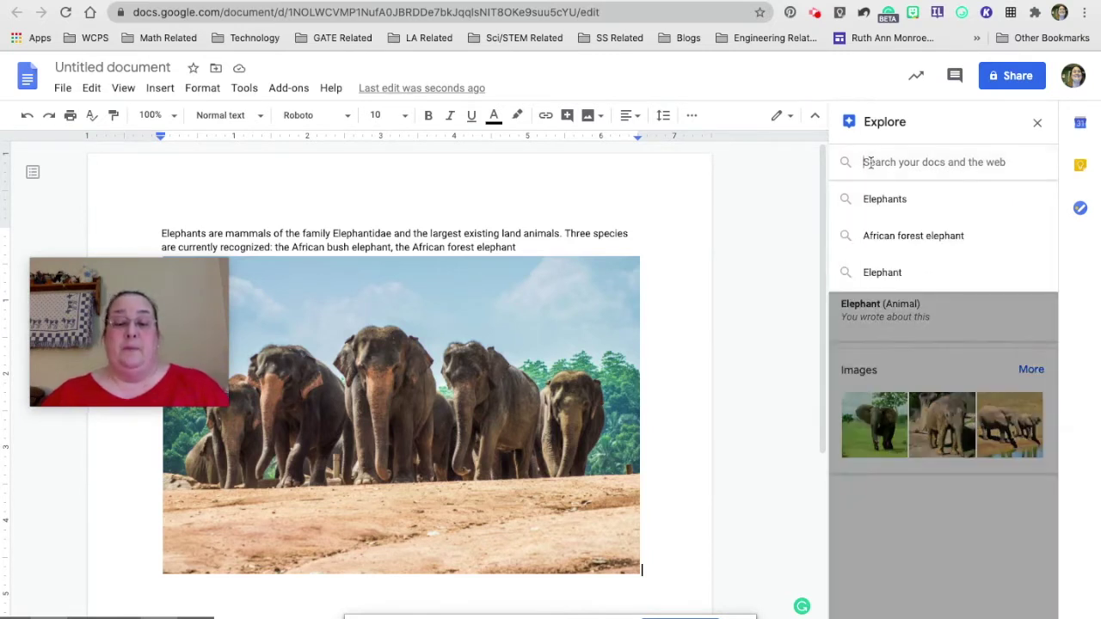
text(type)
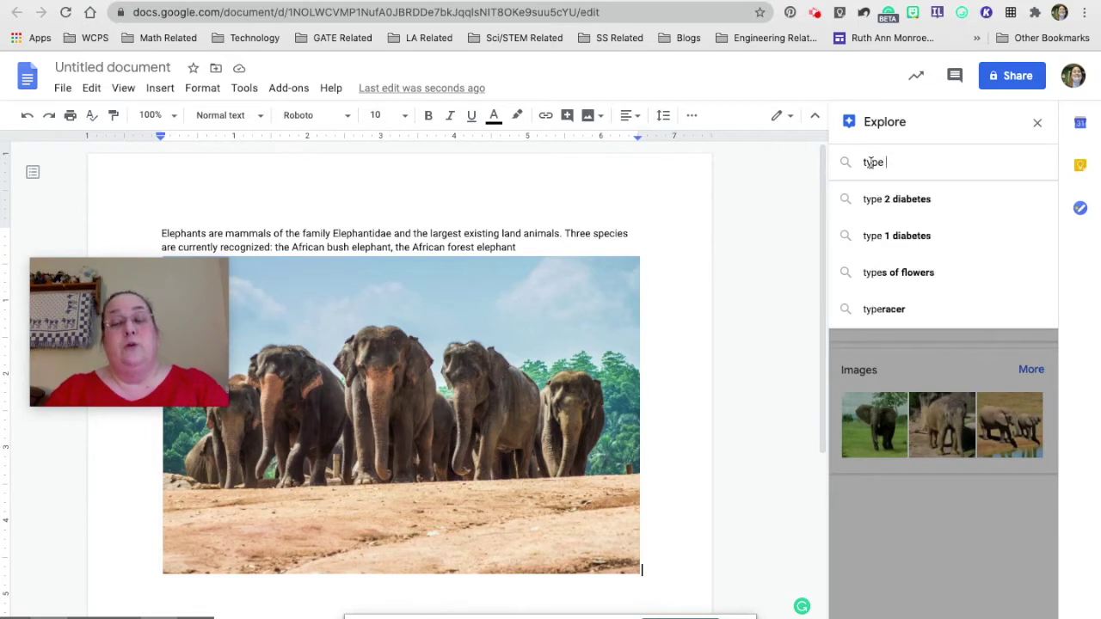
text( of elephant)
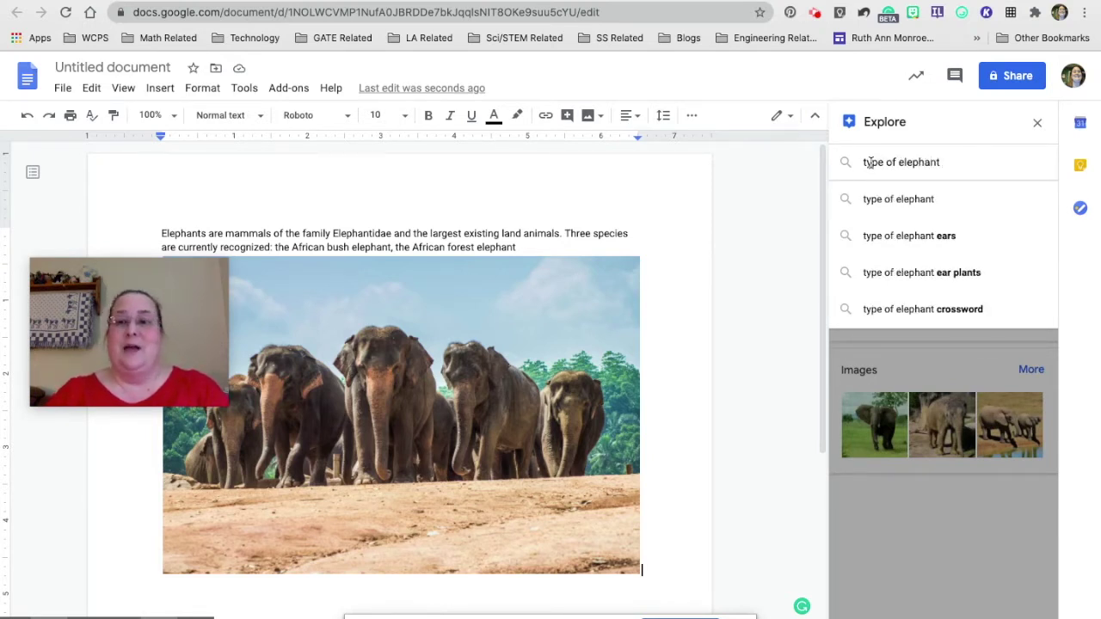
key(BackSpace)
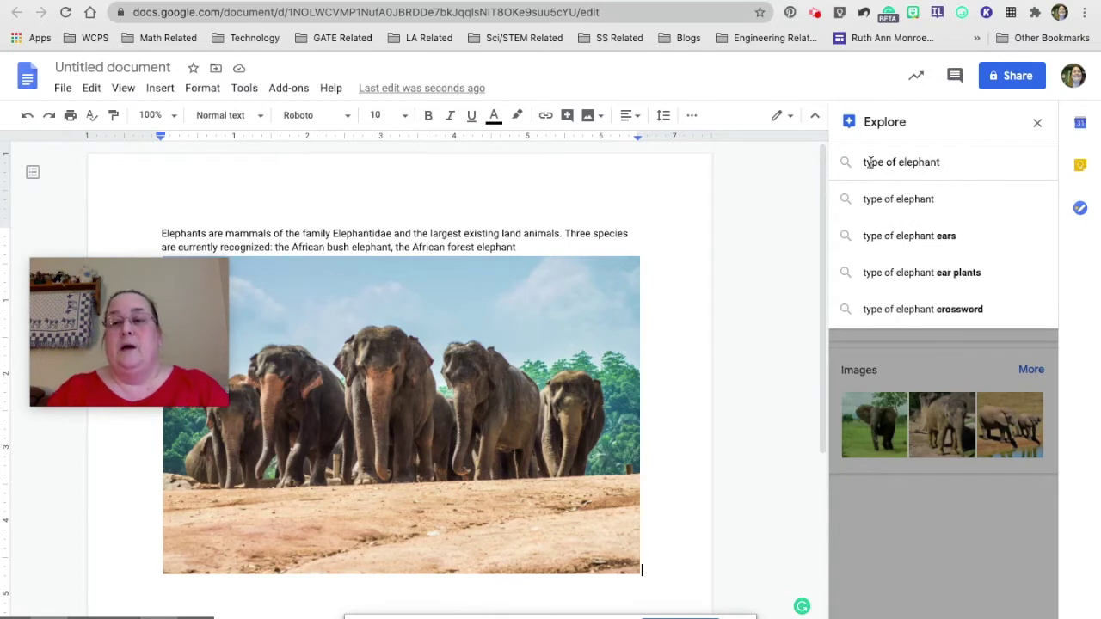
text(s)
key(Return)
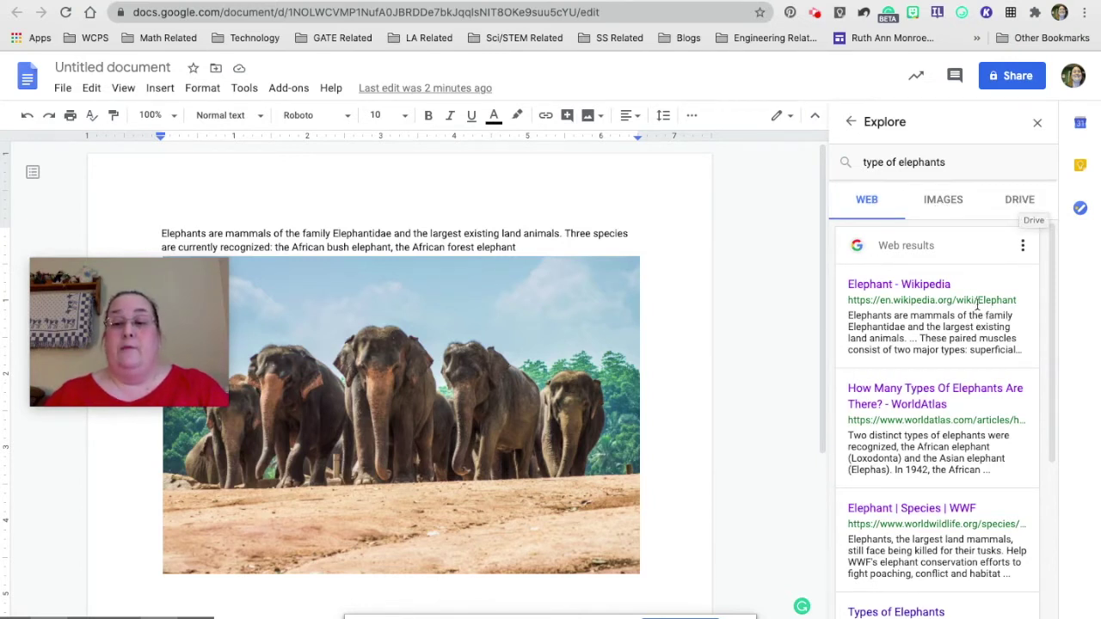
scroll(946, 520, down, 4)
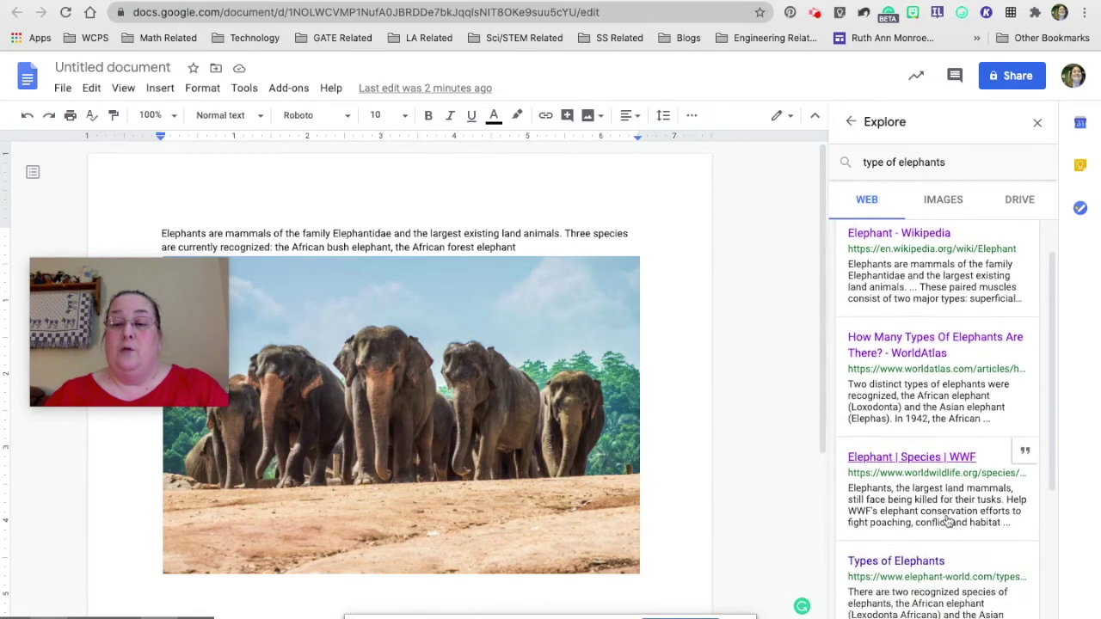
scroll(946, 520, up, 4)
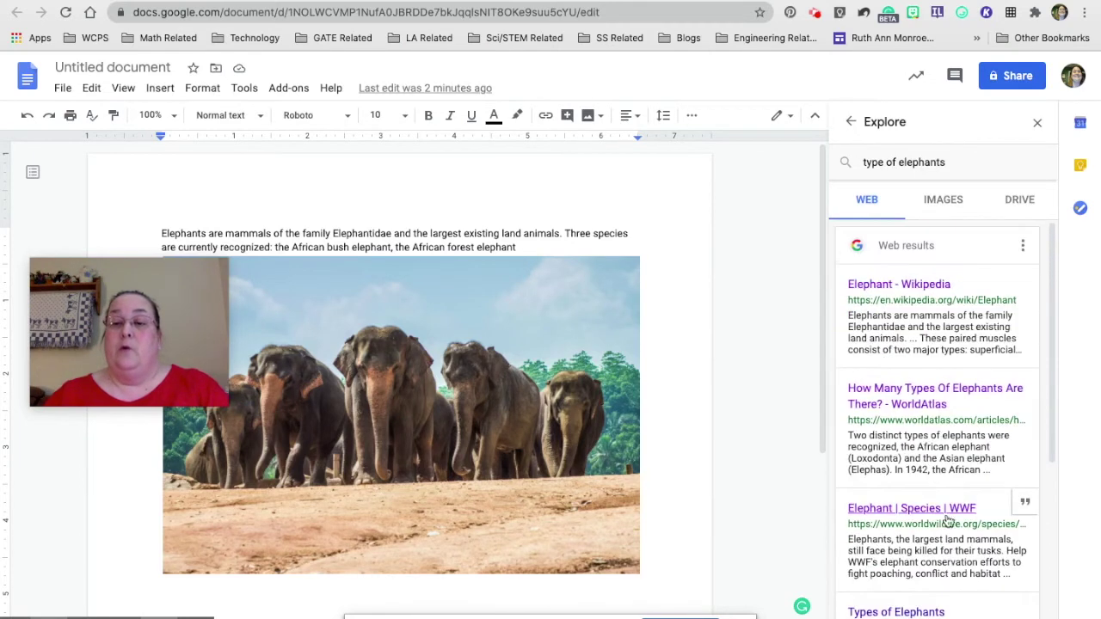
- Use the MLA citation format and cite WorldAtlas's "How Many Types Of Elephants Are There?" as a footnote after the elephant picture
click(1024, 248)
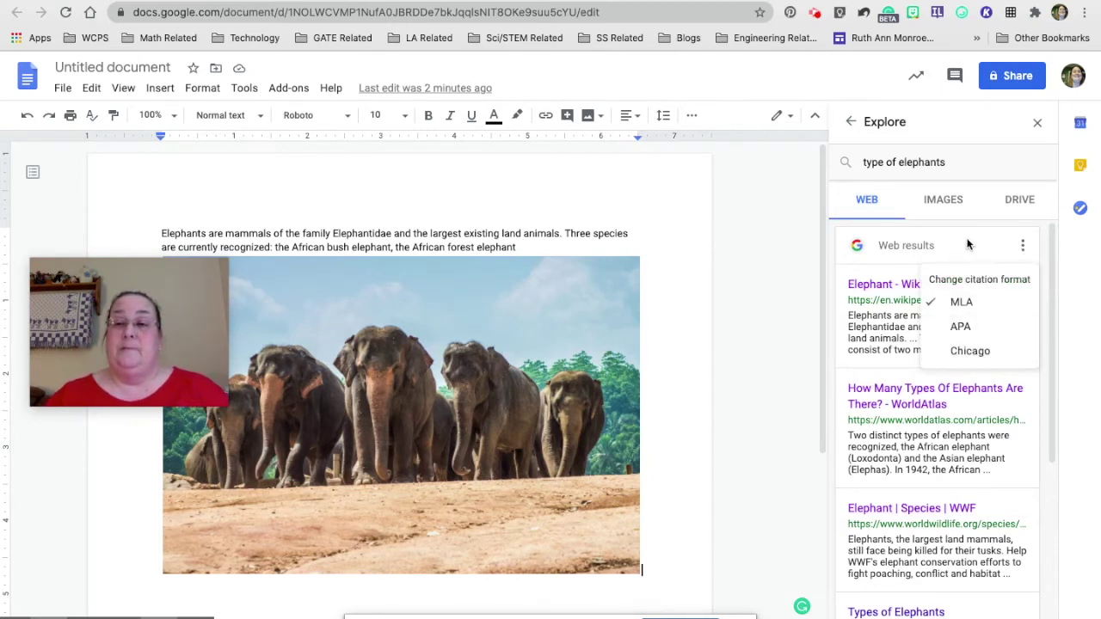
click(968, 301)
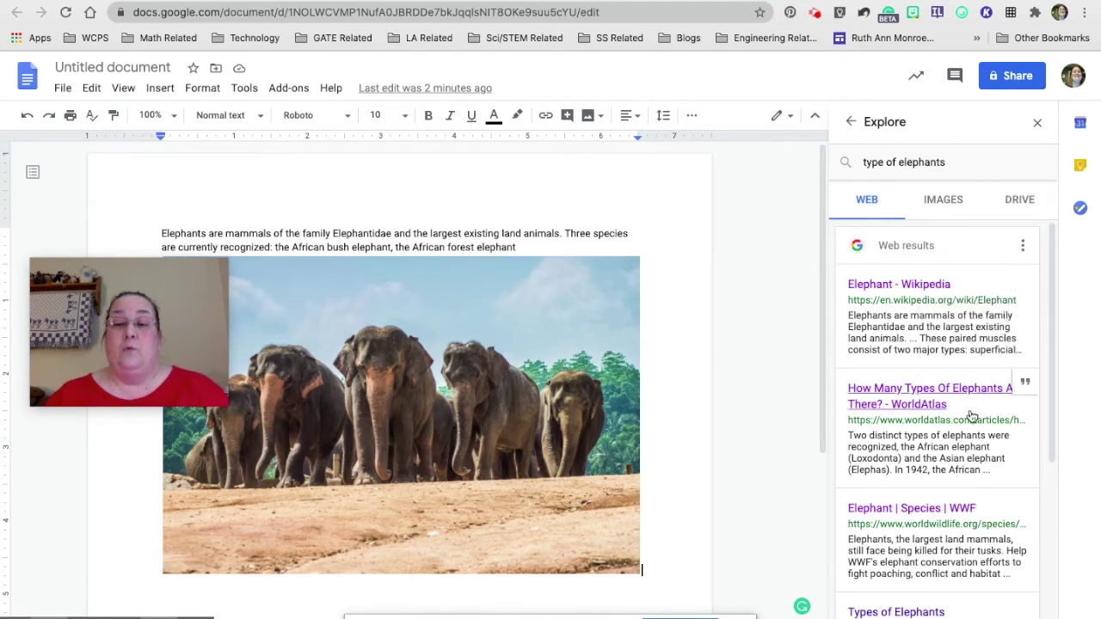
click(1026, 384)
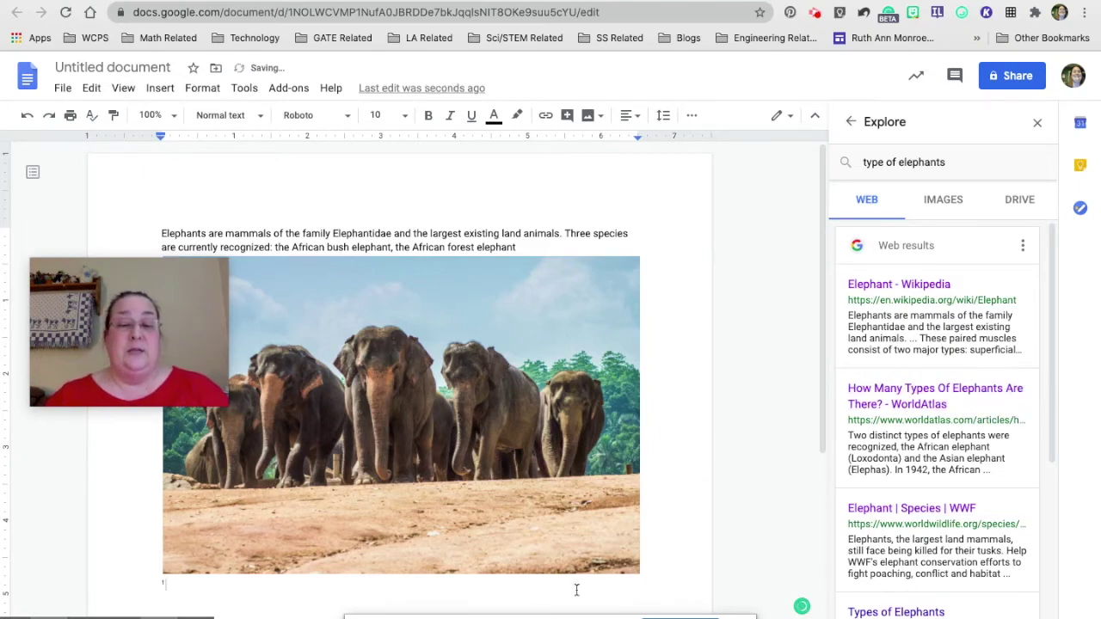
scroll(307, 580, down, 5)
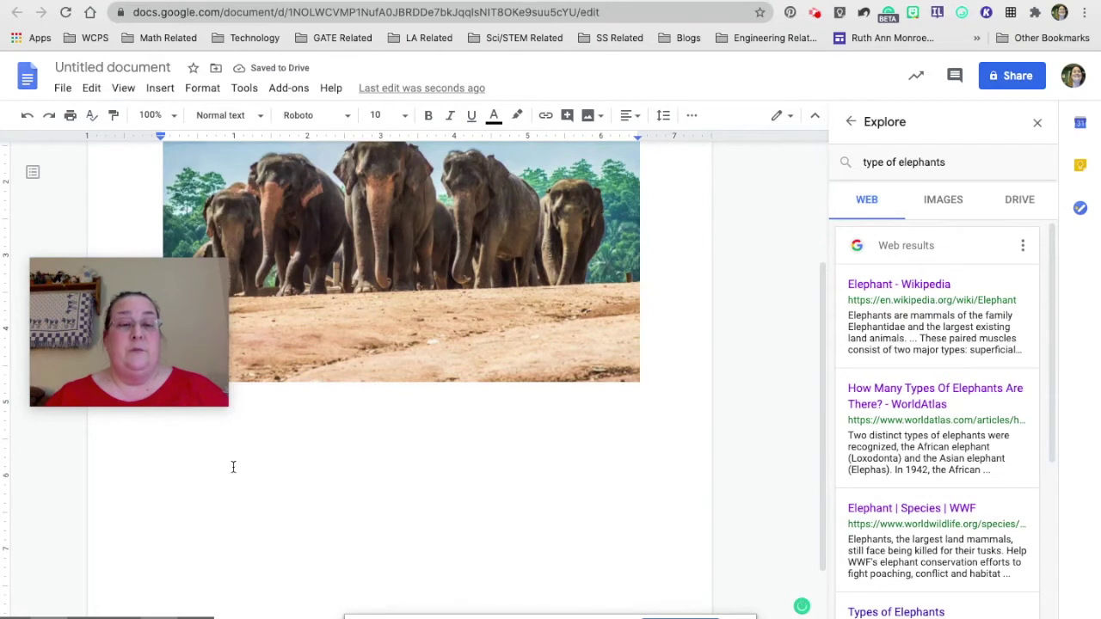
drag(135, 278, 108, 157)
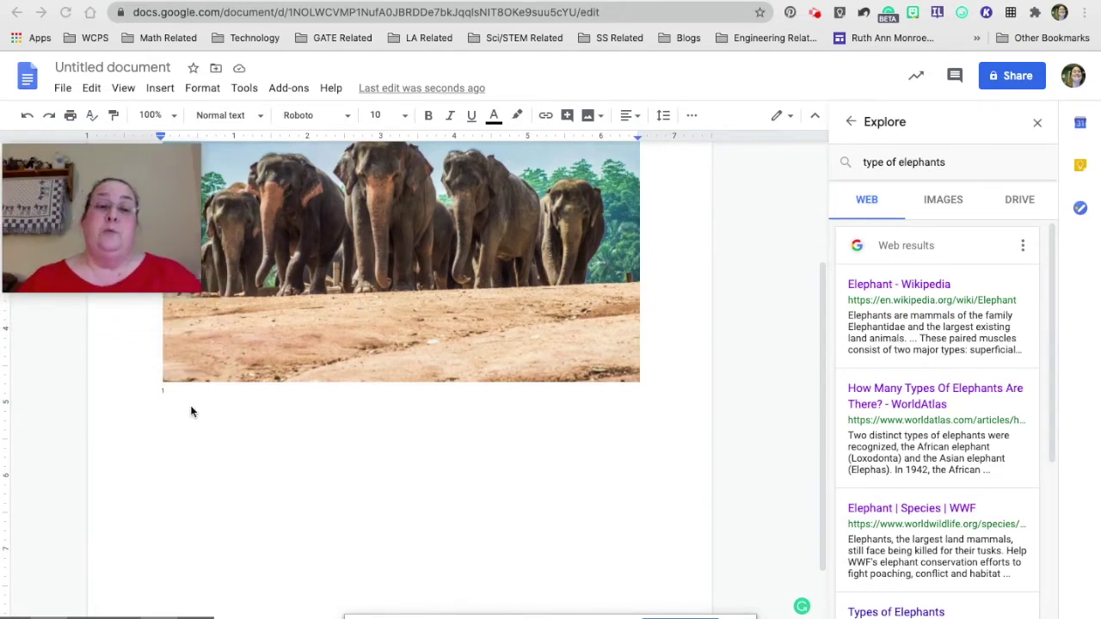
scroll(278, 457, down, 3)
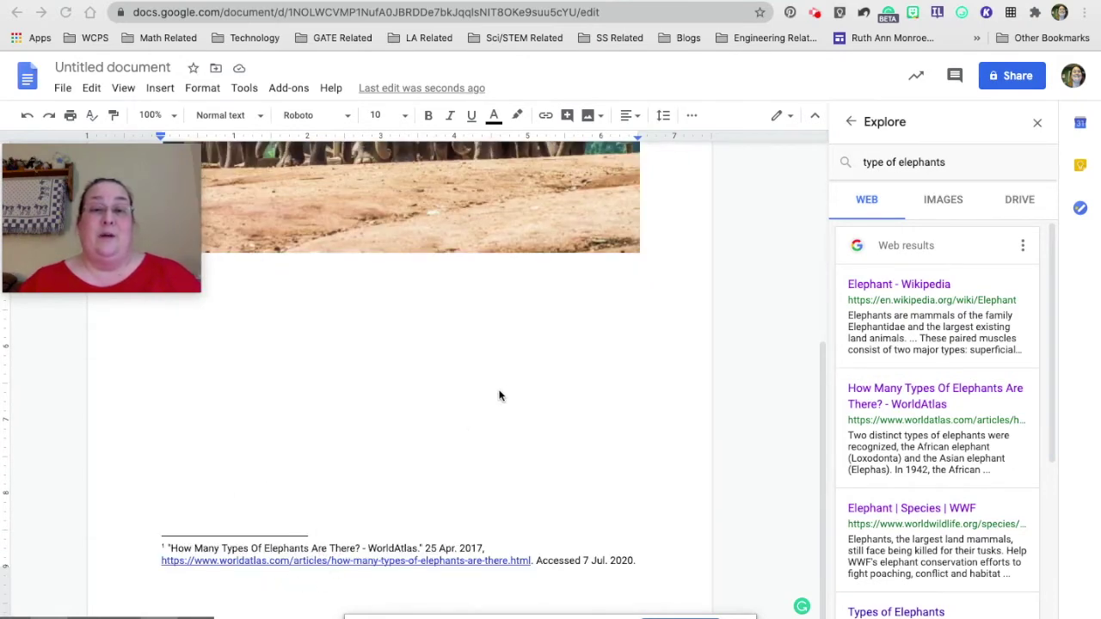
scroll(505, 391, up, 4)
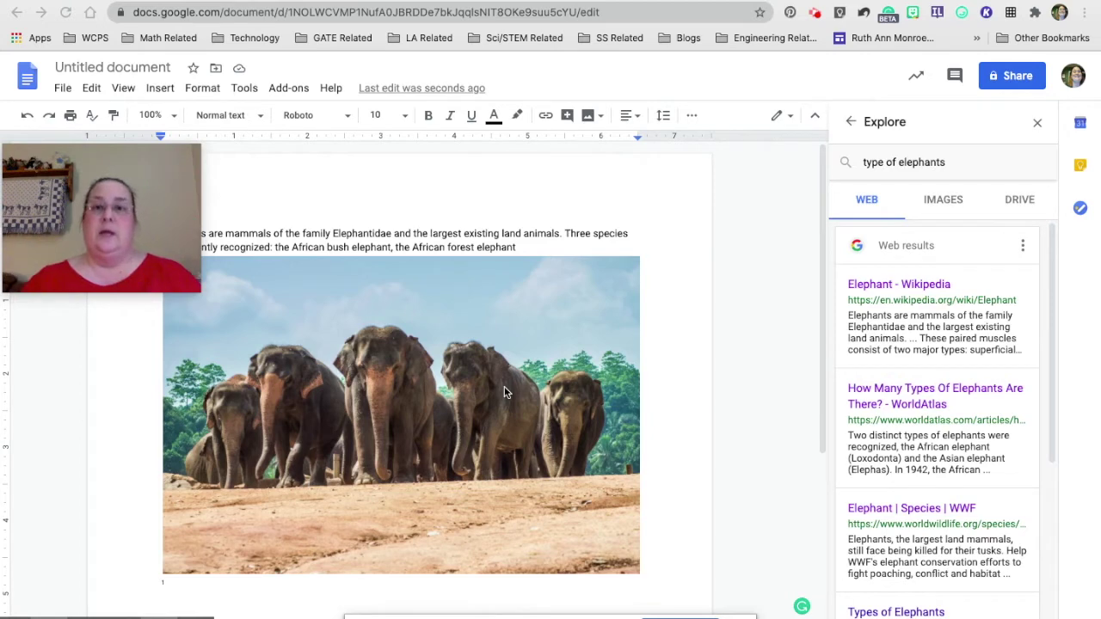
- Switch to the Elephants presentation in Google Slides and look through Explore's auto-created layouts for the title slide
key(ctrl+Tab)
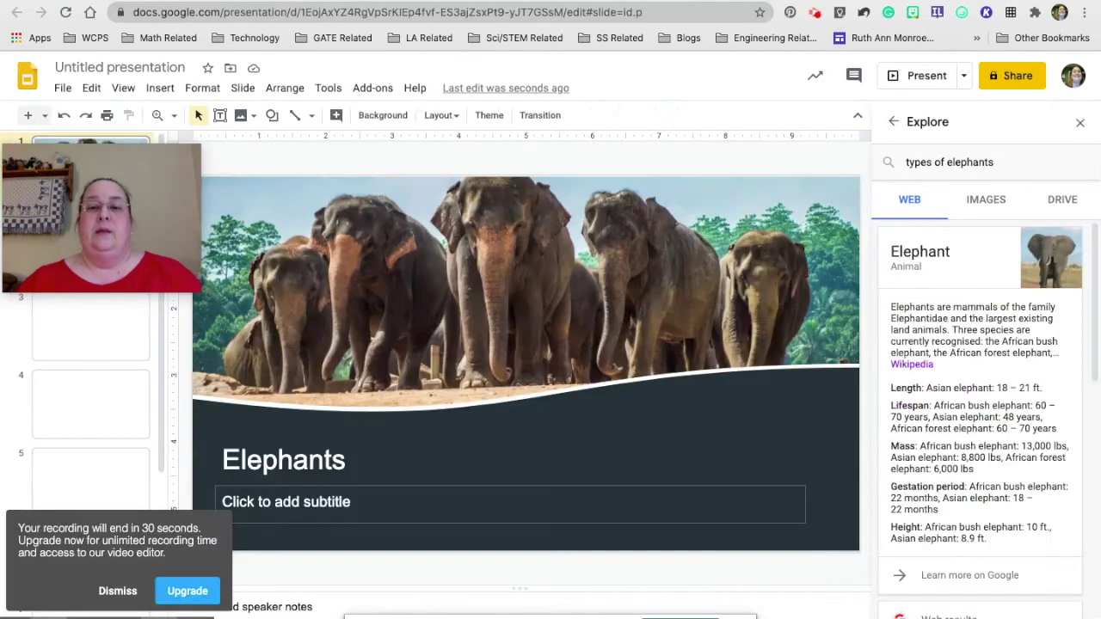
click(1082, 126)
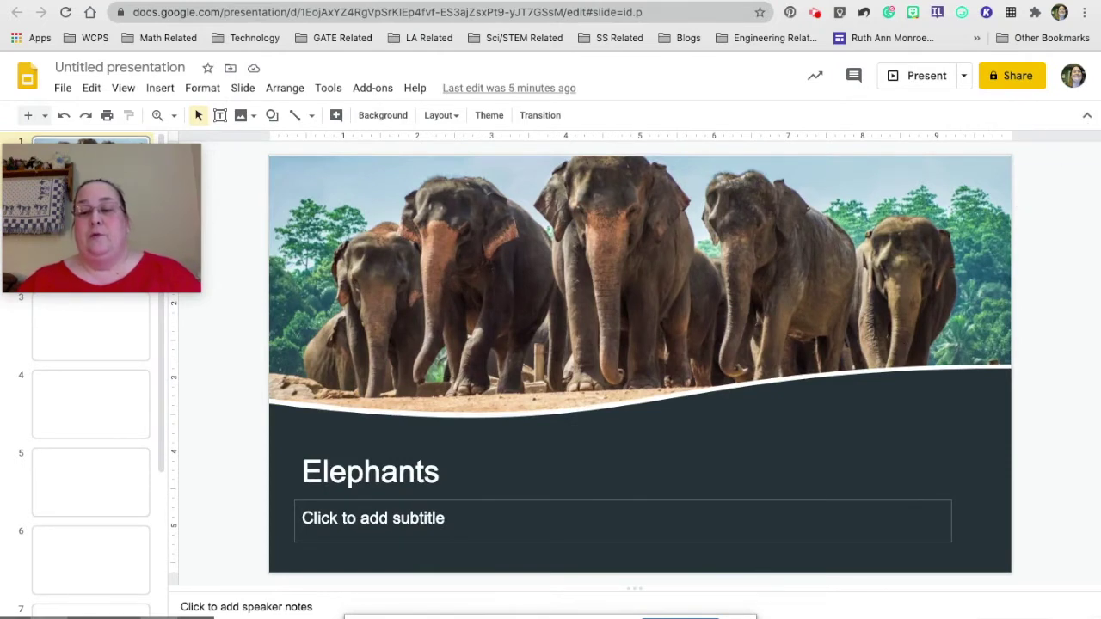
key(ctrl+alt+shift+i)
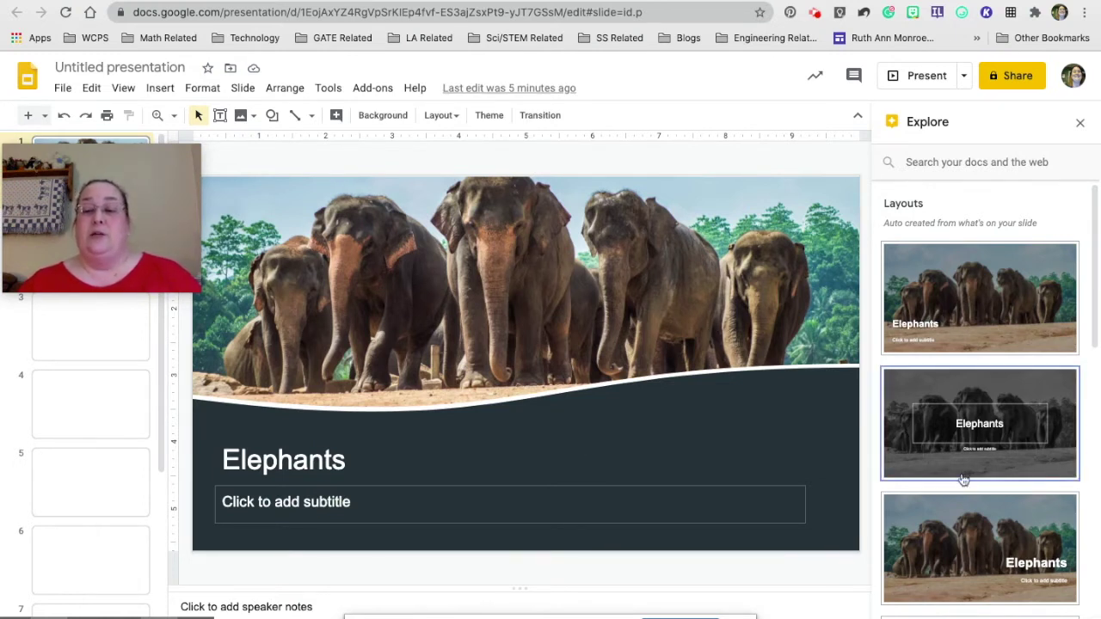
scroll(963, 482, down, 5)
scroll(1002, 508, down, 1)
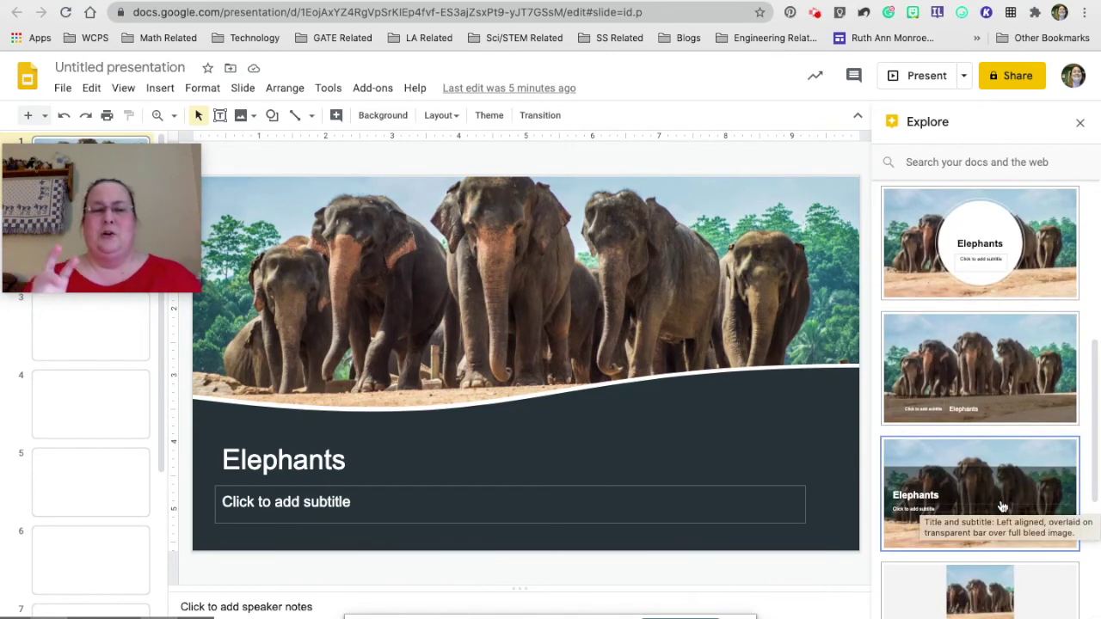
scroll(1002, 507, down, 5)
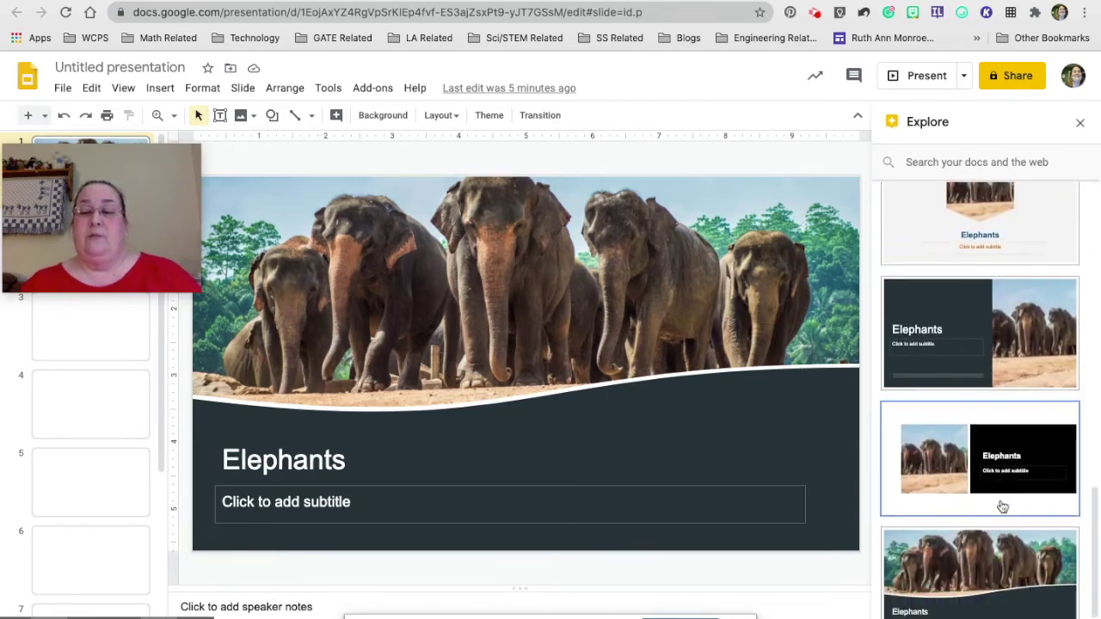
scroll(1002, 507, up, 4)
scroll(1002, 508, up, 4)
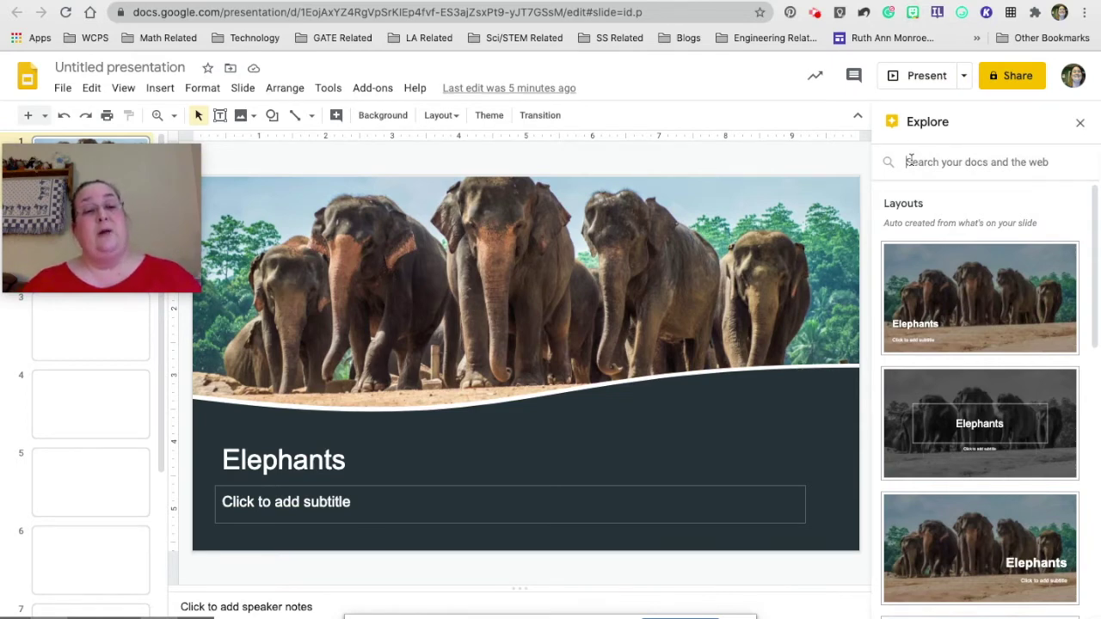
- Switch to the "Transition to 3rd (Eastern)" spreadsheet in Google Sheets and examine the pivot table and charts suggested by Explore
mouse_move(851, 28)
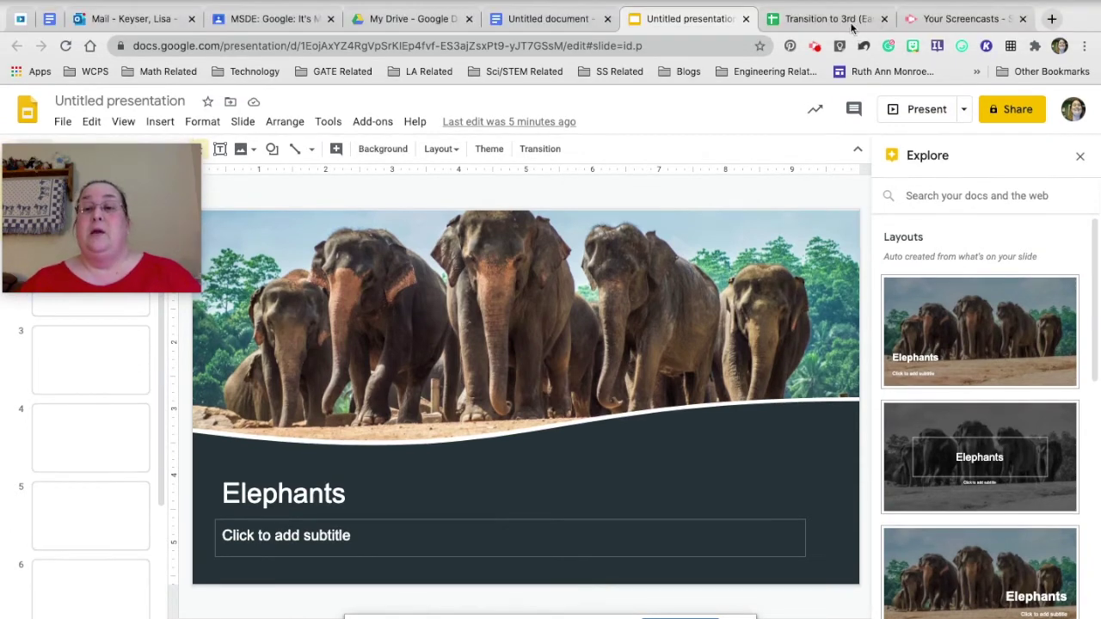
click(827, 18)
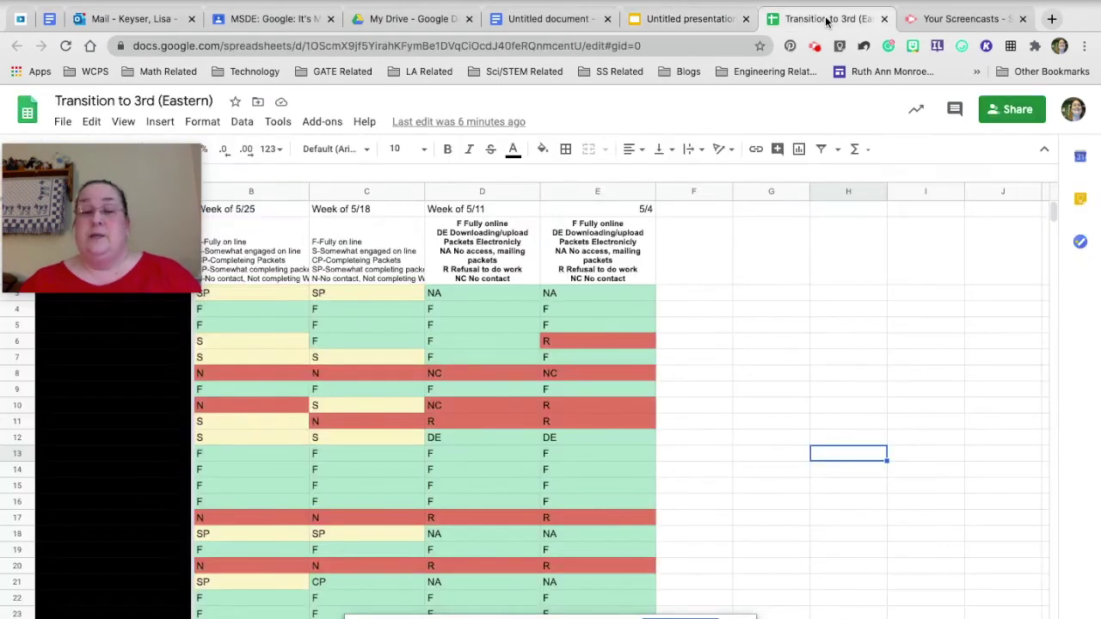
mouse_move(178, 159)
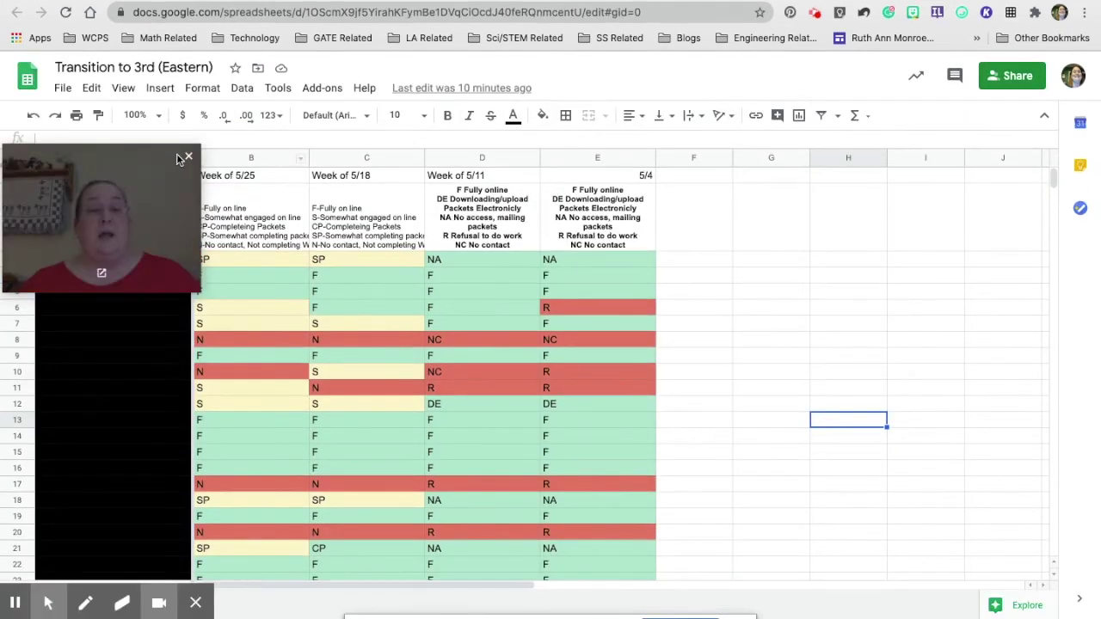
drag(131, 152, 463, 34)
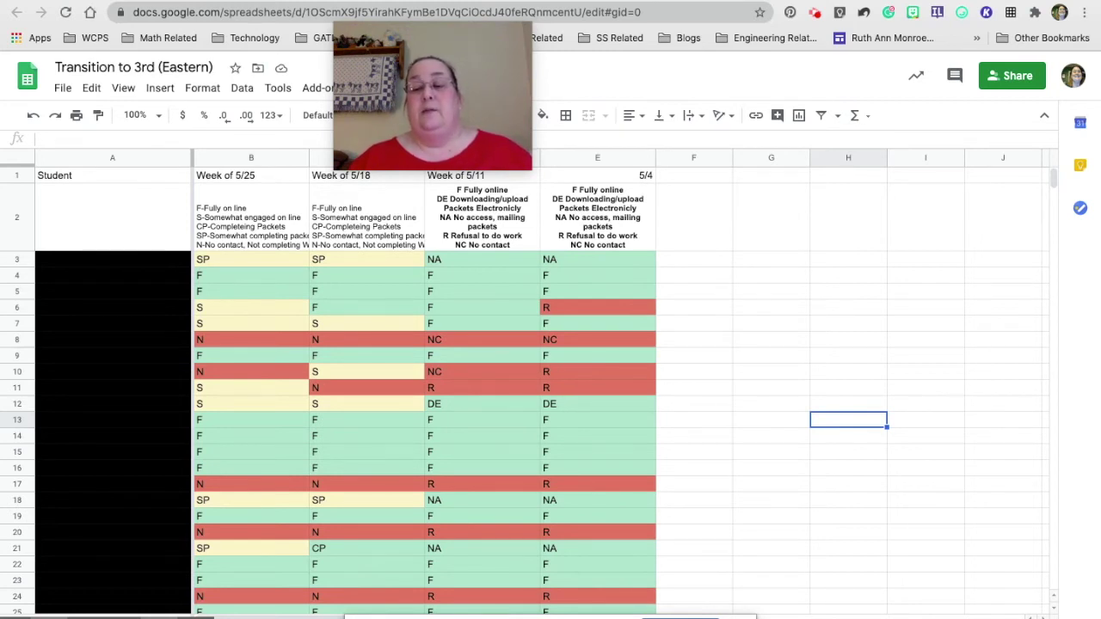
click(1067, 609)
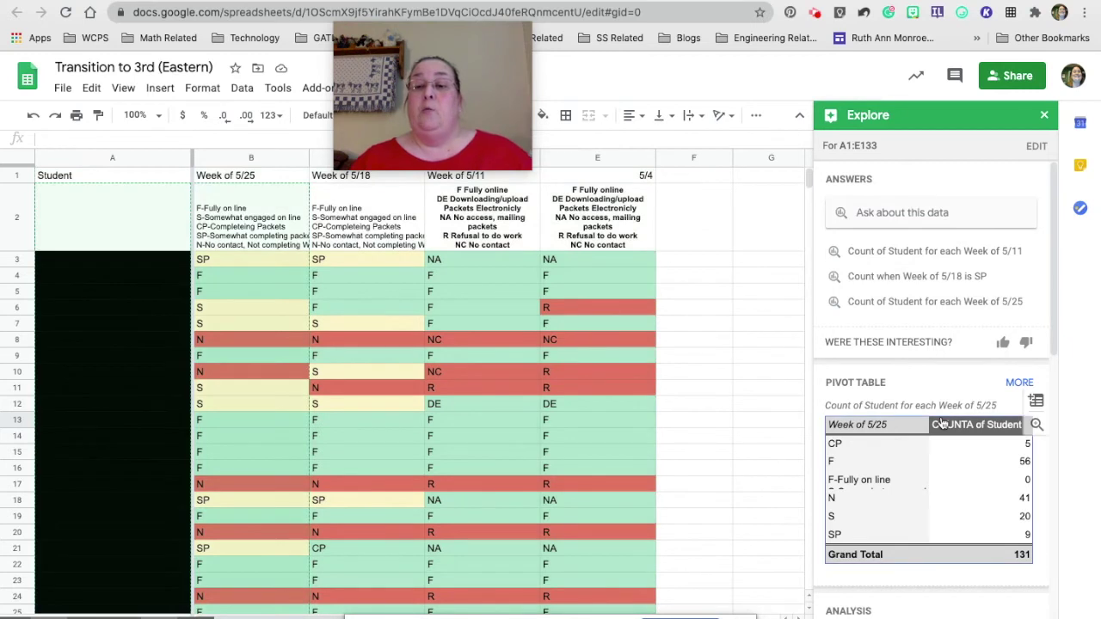
scroll(941, 422, down, 2)
mouse_move(954, 356)
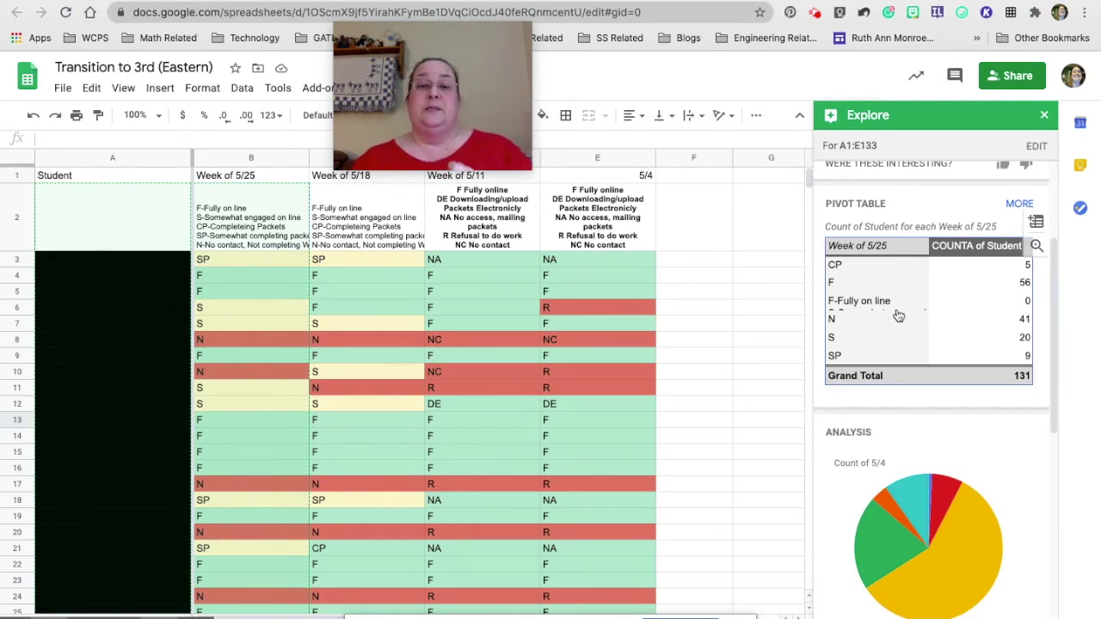
scroll(898, 317, down, 4)
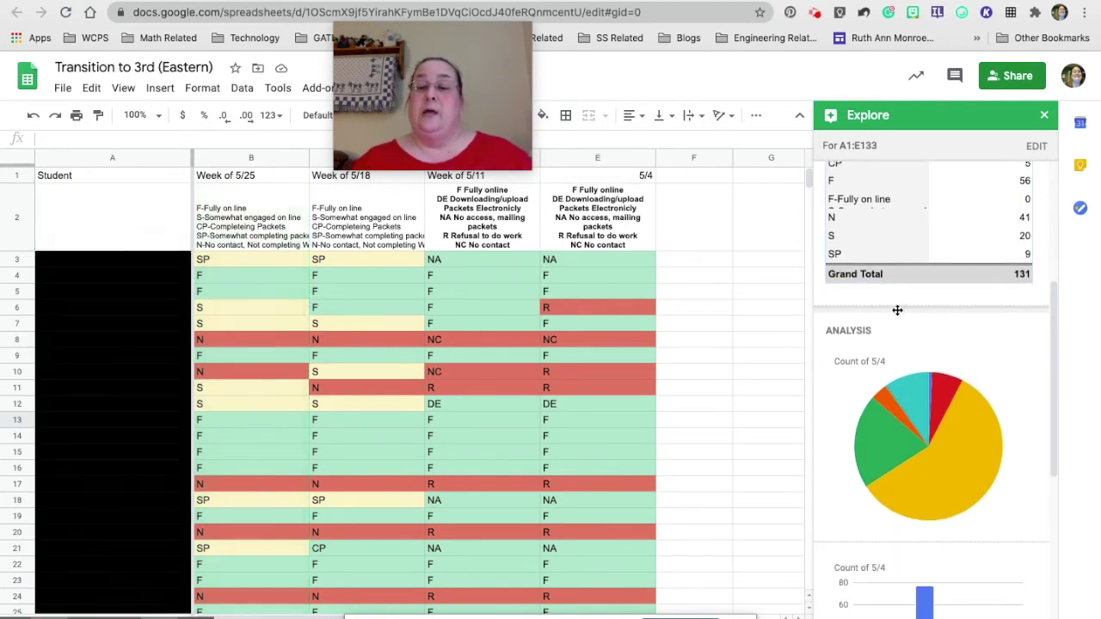
scroll(924, 425, down, 5)
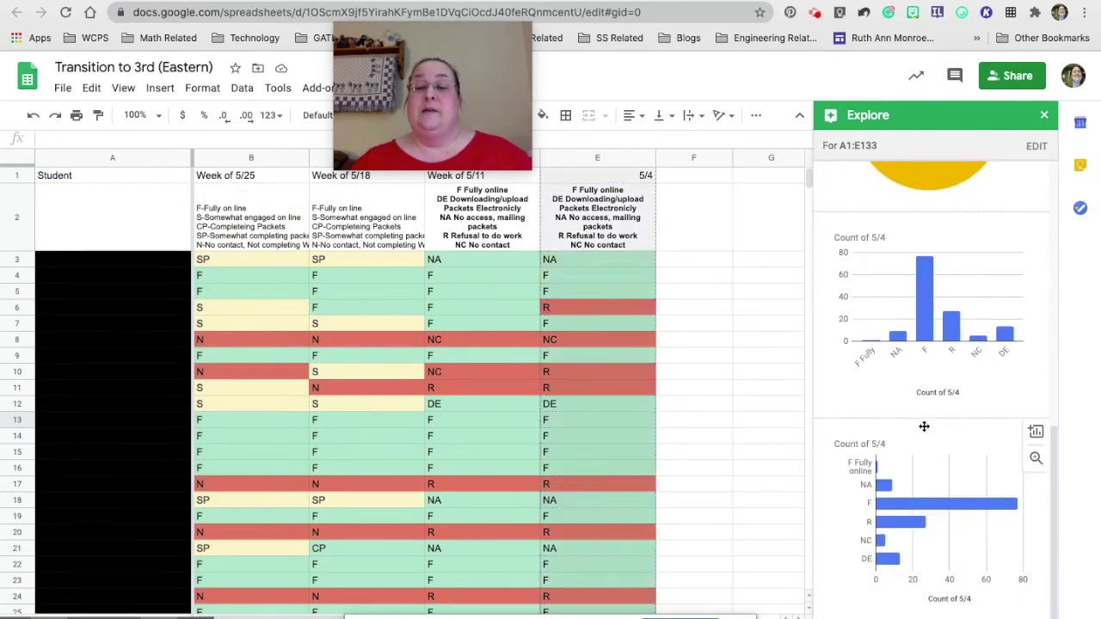
scroll(924, 425, up, 10)
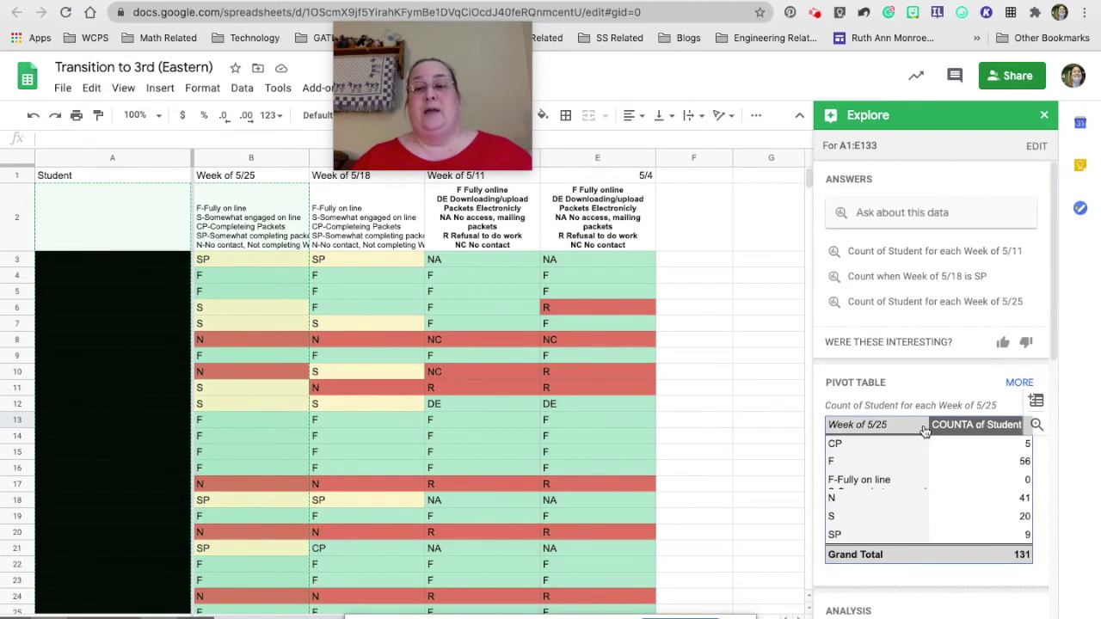
- Ask Explore about the spreadsheet data with the question "week of 5/25 how many f"
click(864, 212)
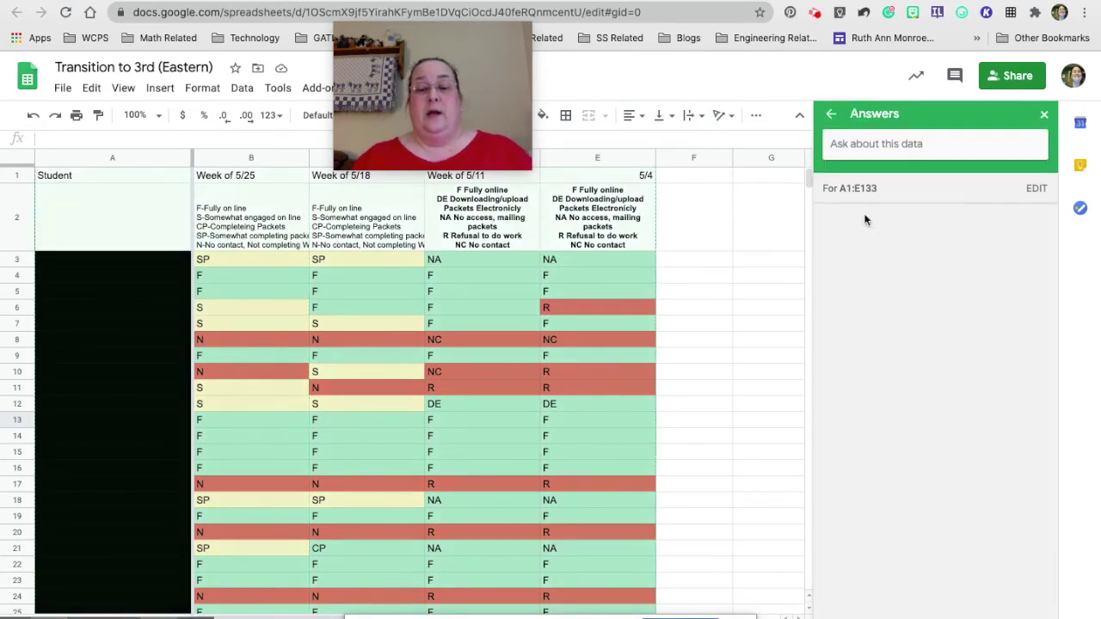
text(week of )
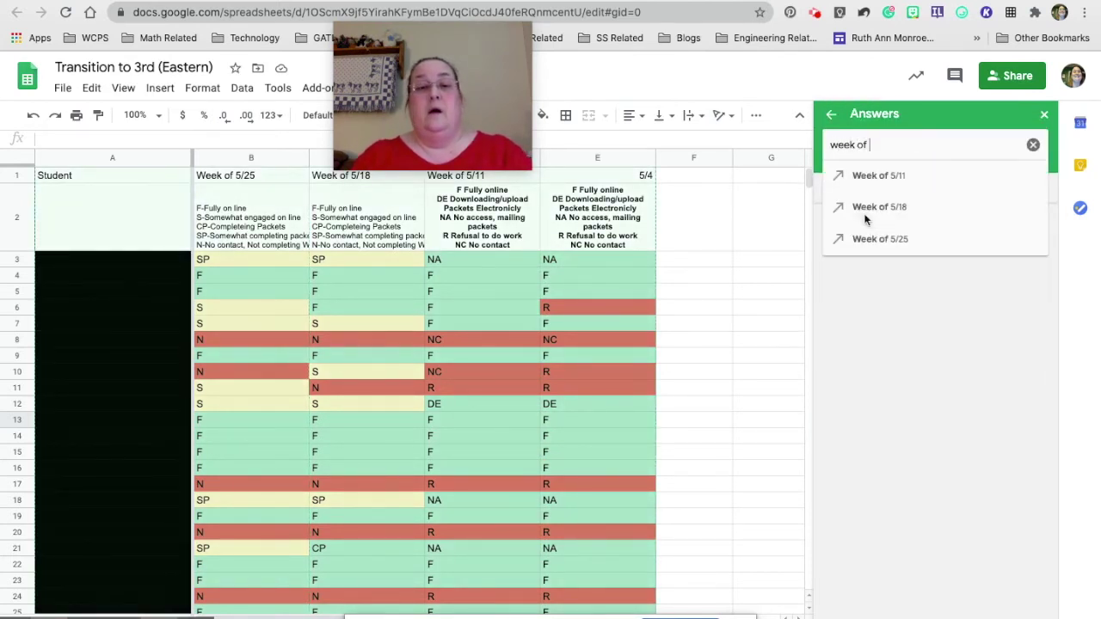
text(5/)
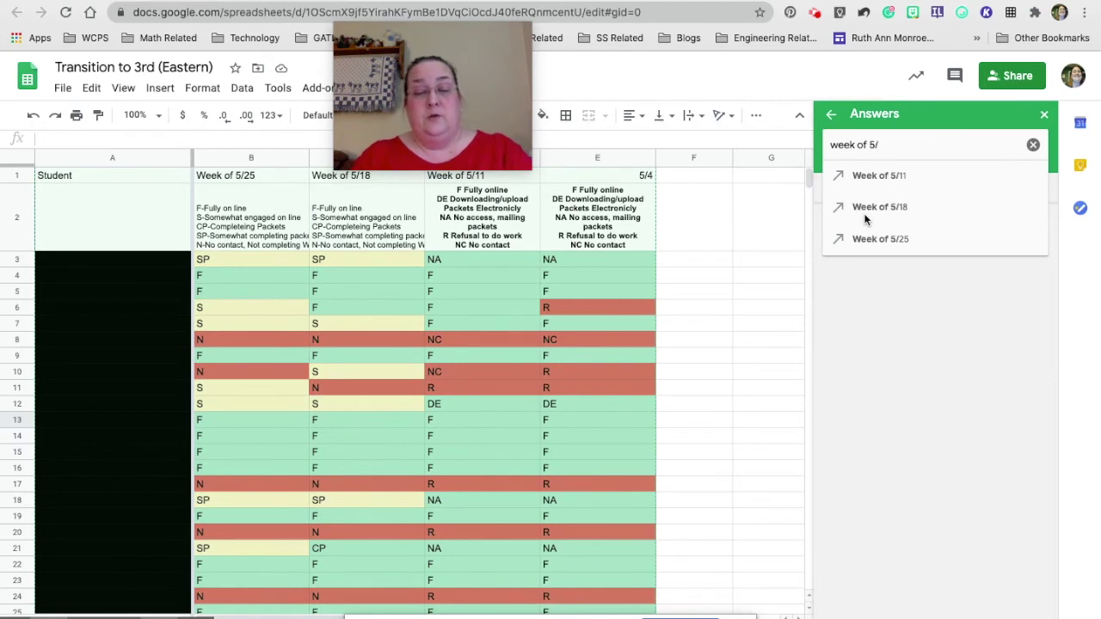
text(25)
key(Return)
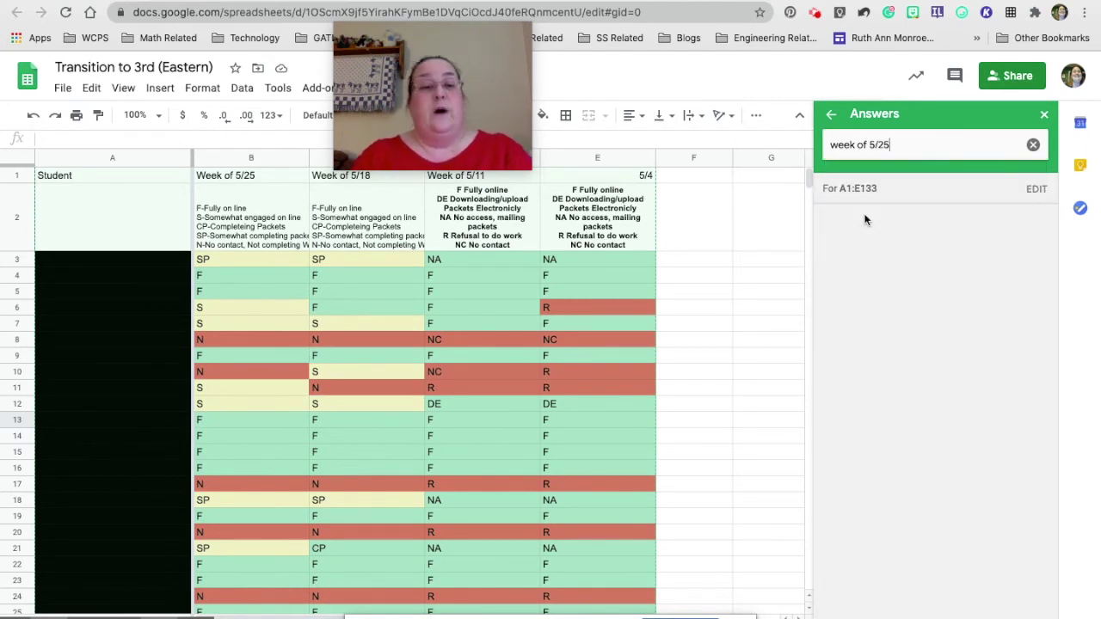
text(how many )
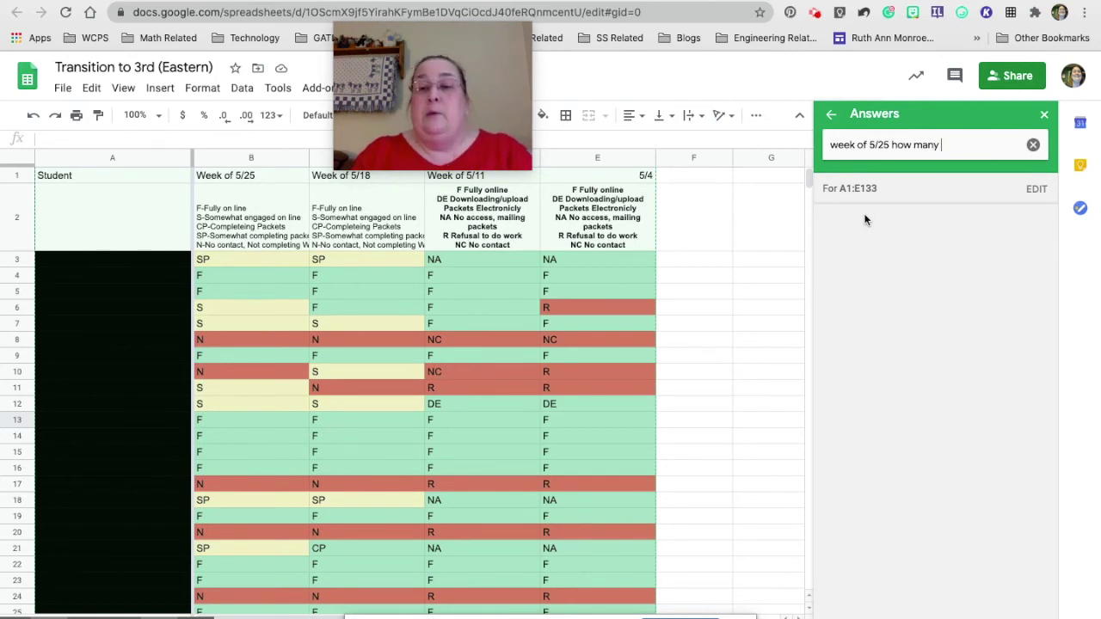
text(f)
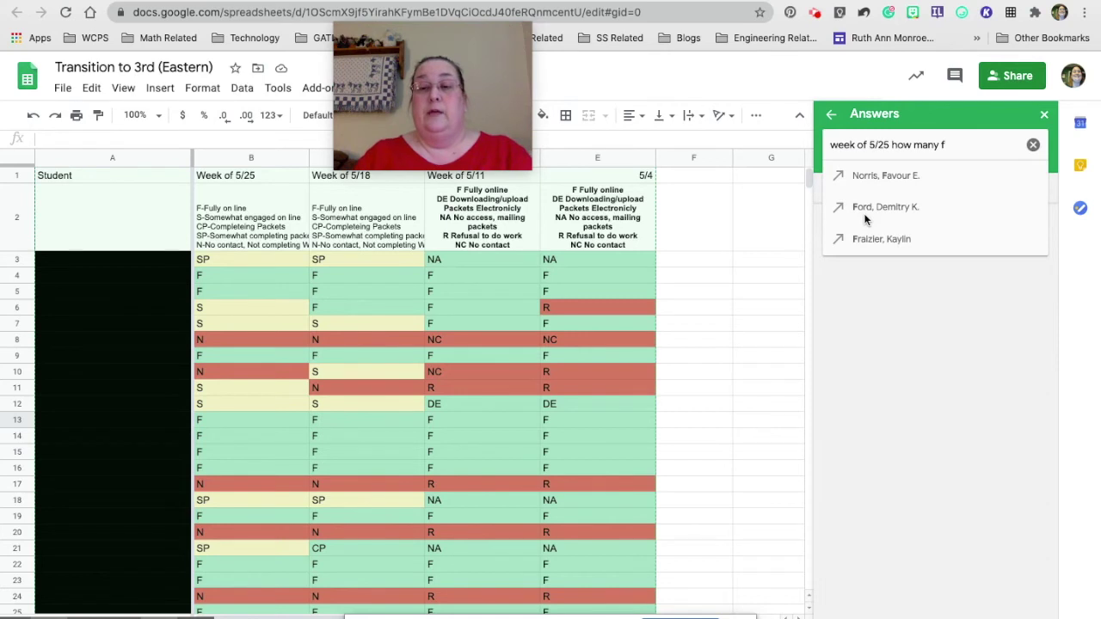
key(Return)
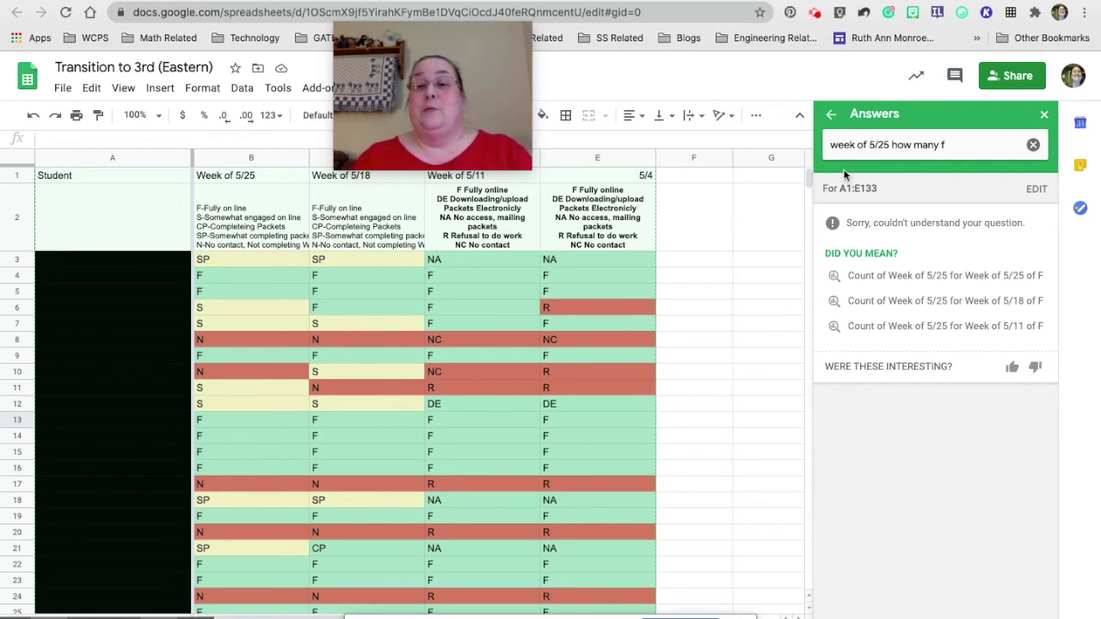
- Extend the question to "week of 5/25 how many f were there" and submit it again
click(950, 144)
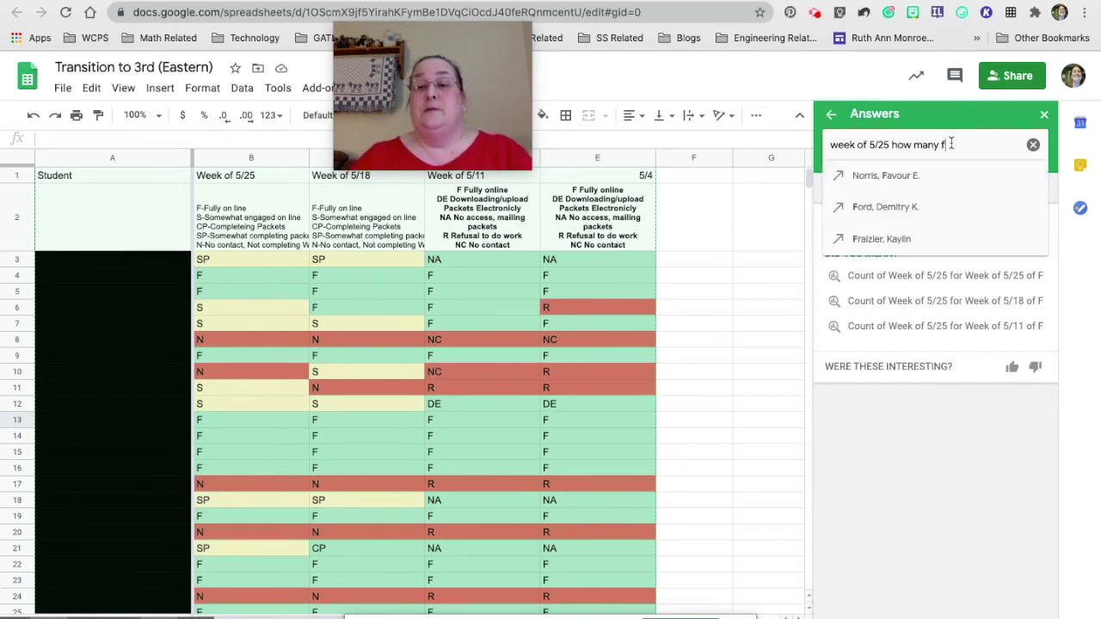
text(were there)
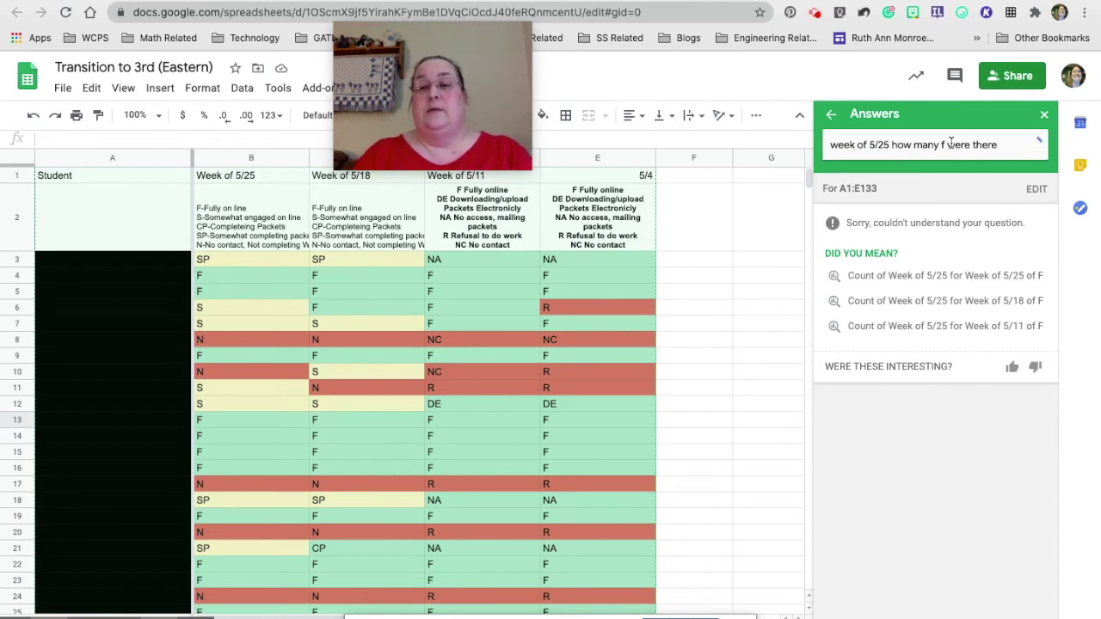
key(Return)
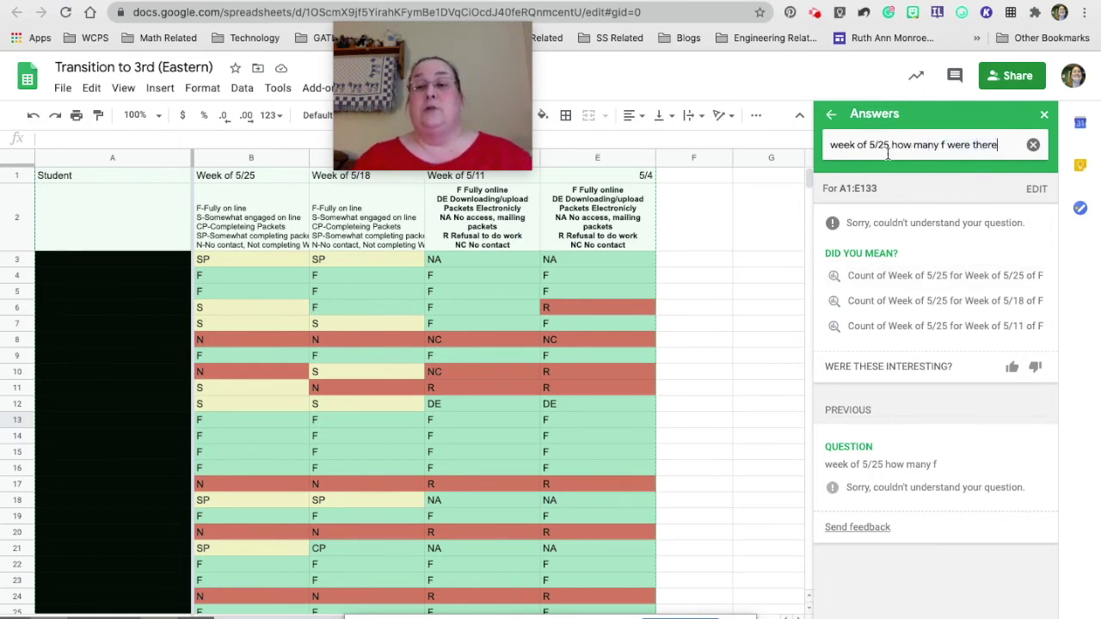
- Replace the question with "how many f in week 5/25" and submit it to get the count
triple_click(828, 144)
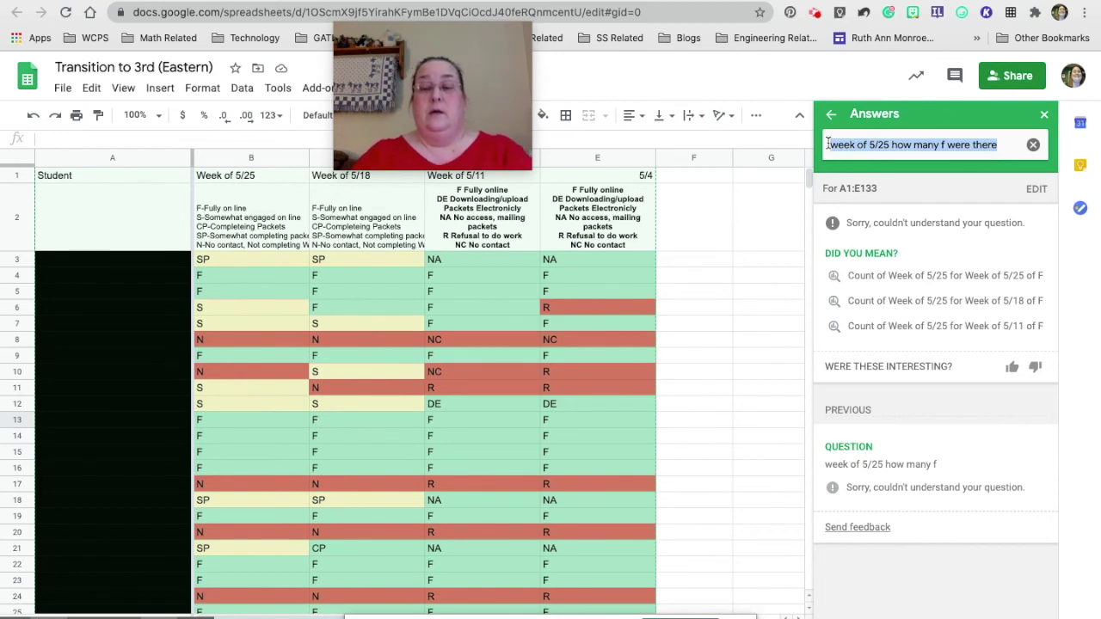
text(how many )
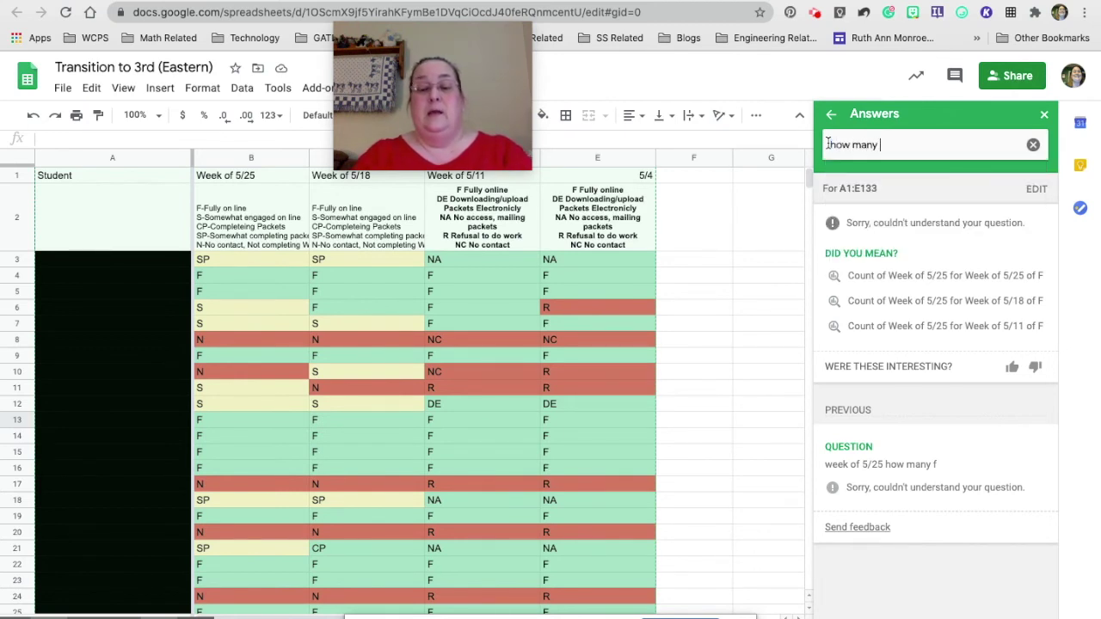
text(f in )
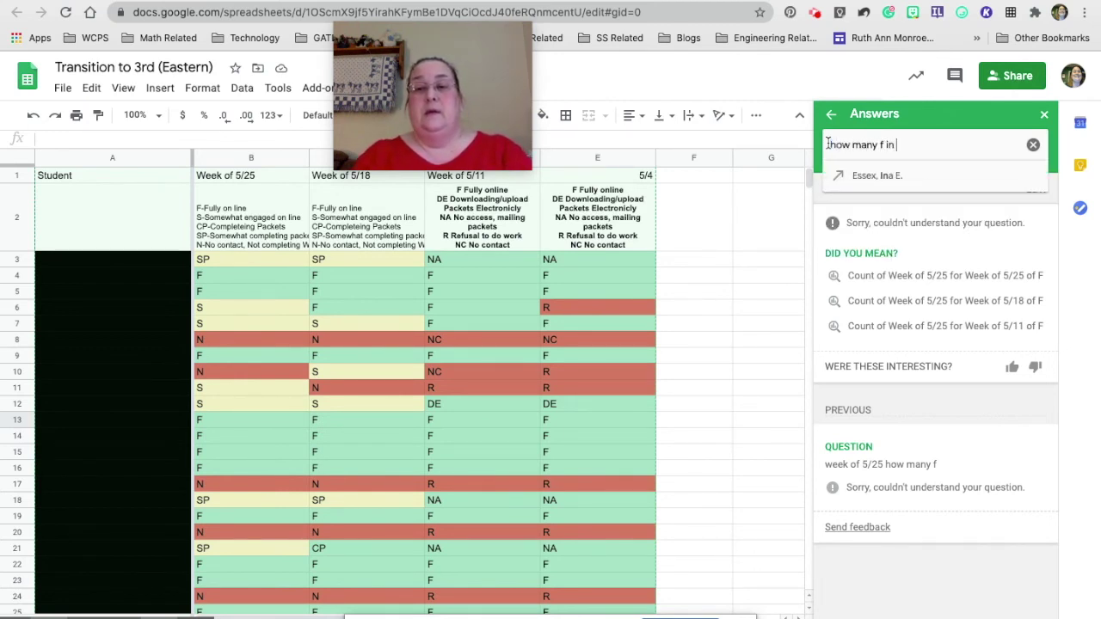
text(week 5/)
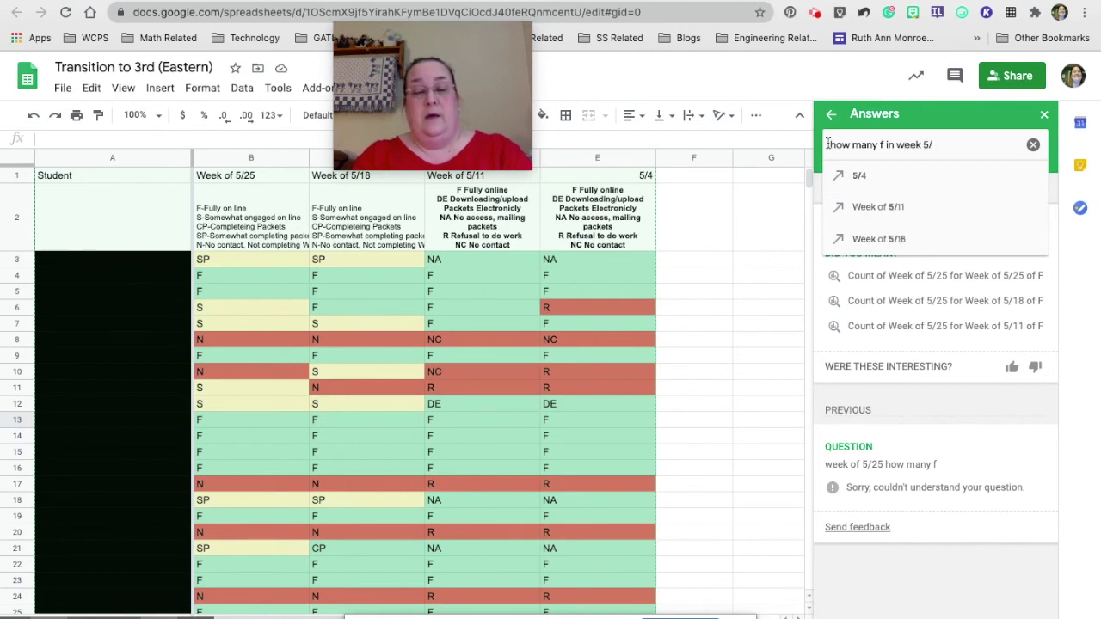
text(25)
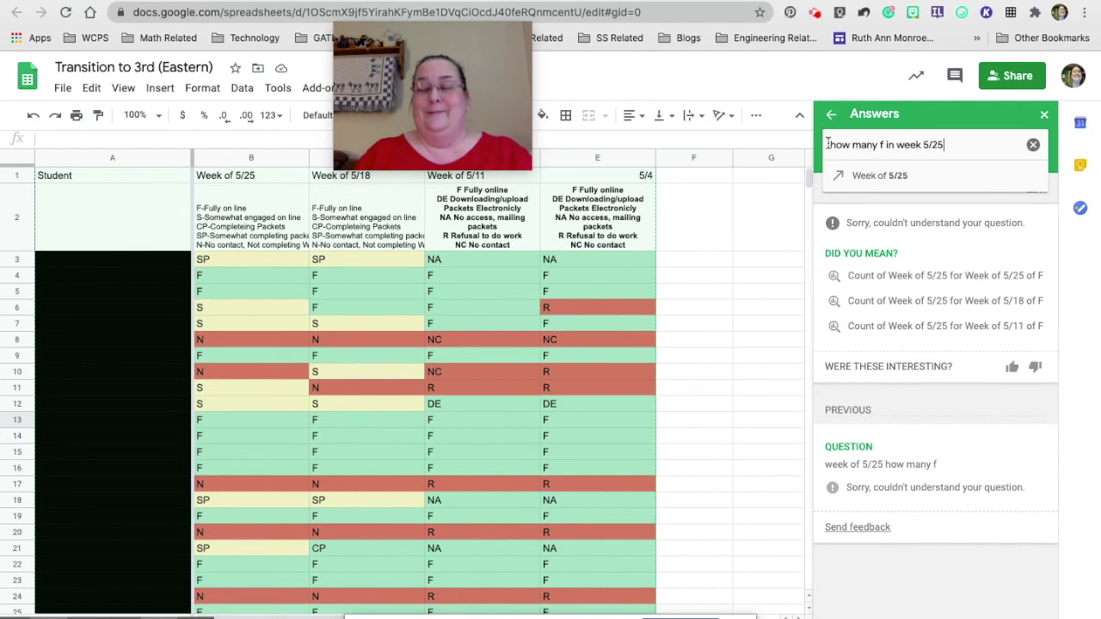
key(Return)
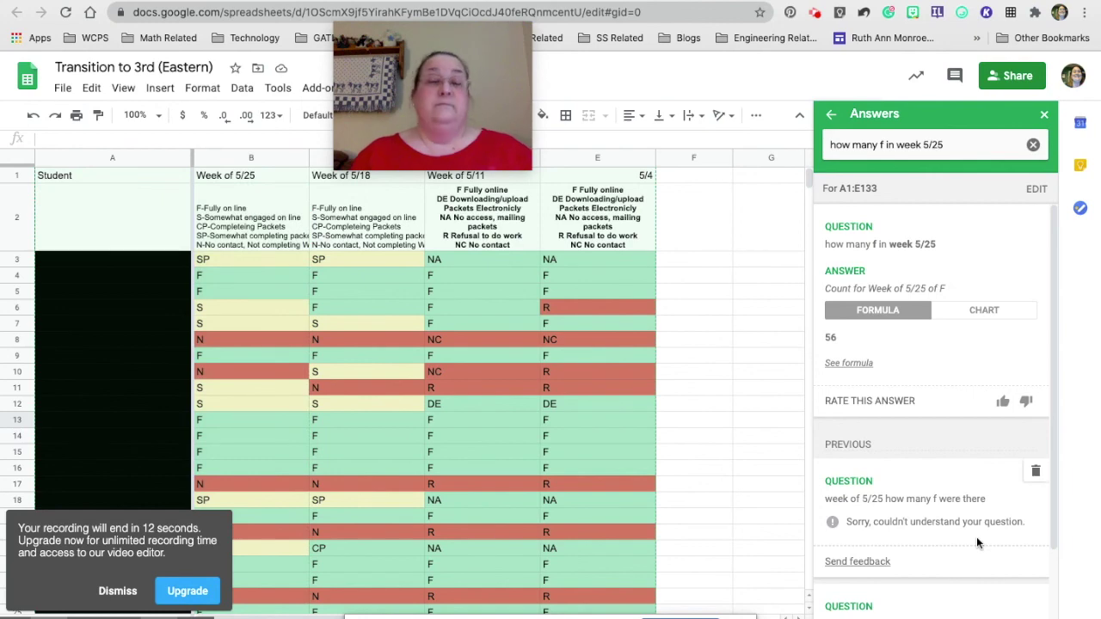
mouse_move(998, 613)
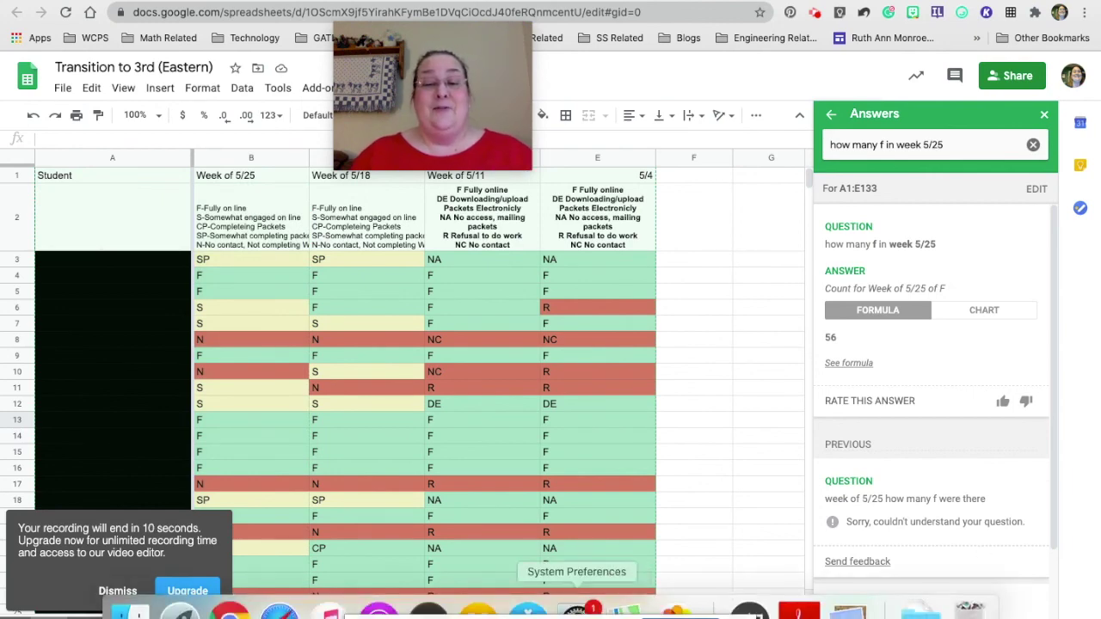